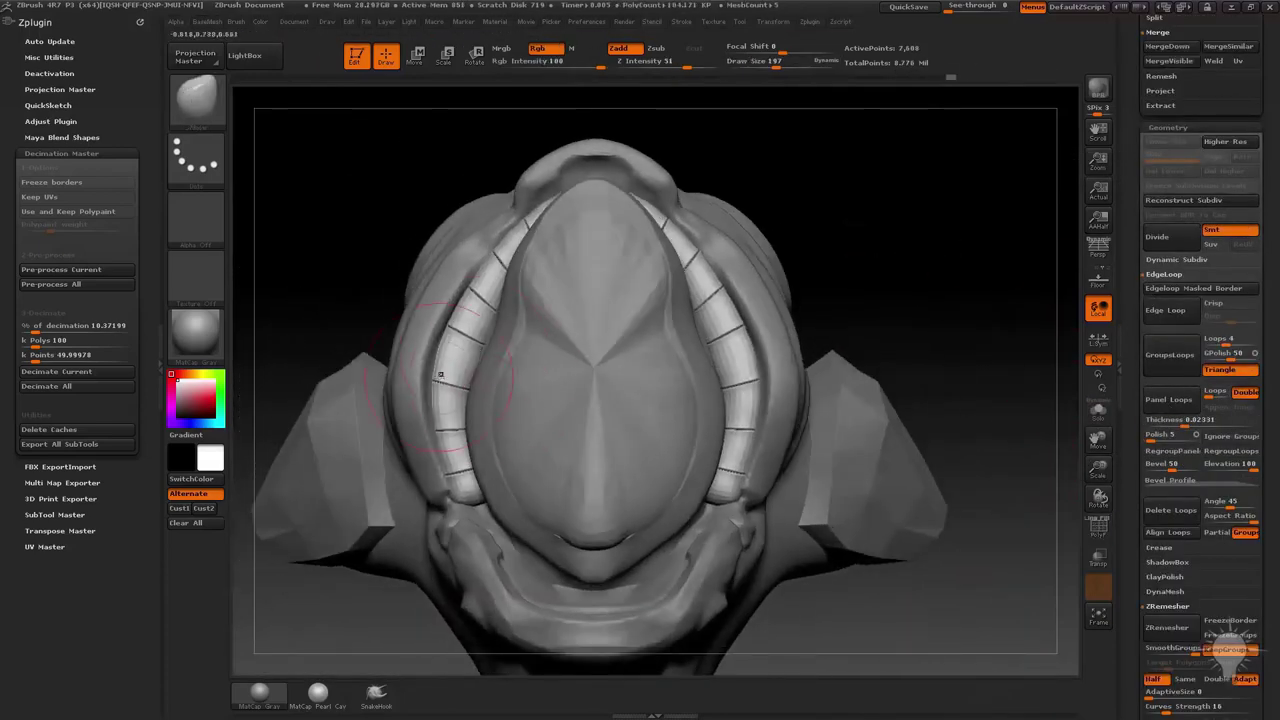
# Orbit the polygroup model and dragon head, then turn the armored creature to face front.
pyautogui.moveTo(875, 283)
pyautogui.mouseDown()
pyautogui.moveTo(866, 277)
pyautogui.moveTo(902, 243)
pyautogui.mouseUp()
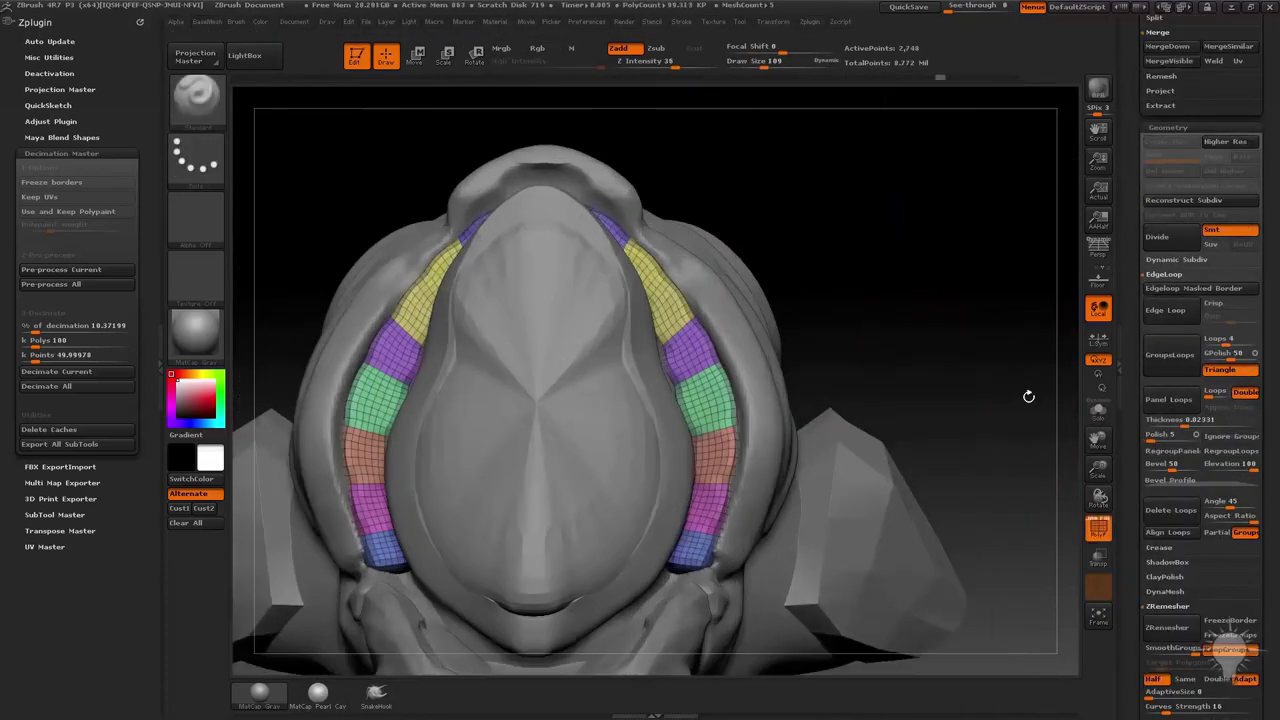
pyautogui.moveTo(1026, 394); pyautogui.dragTo(968, 308)
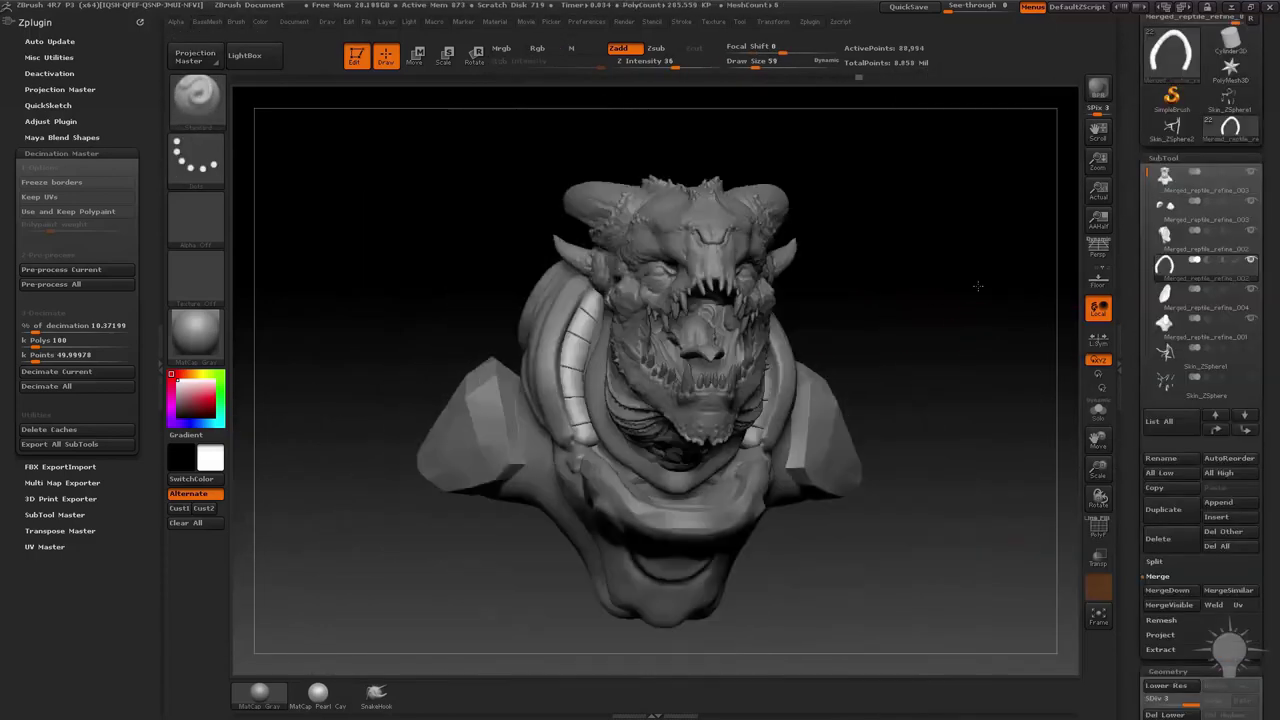
pyautogui.moveTo(700, 360)
pyautogui.mouseDown()
pyautogui.moveTo(880, 277)
pyautogui.moveTo(692, 336)
pyautogui.mouseUp()
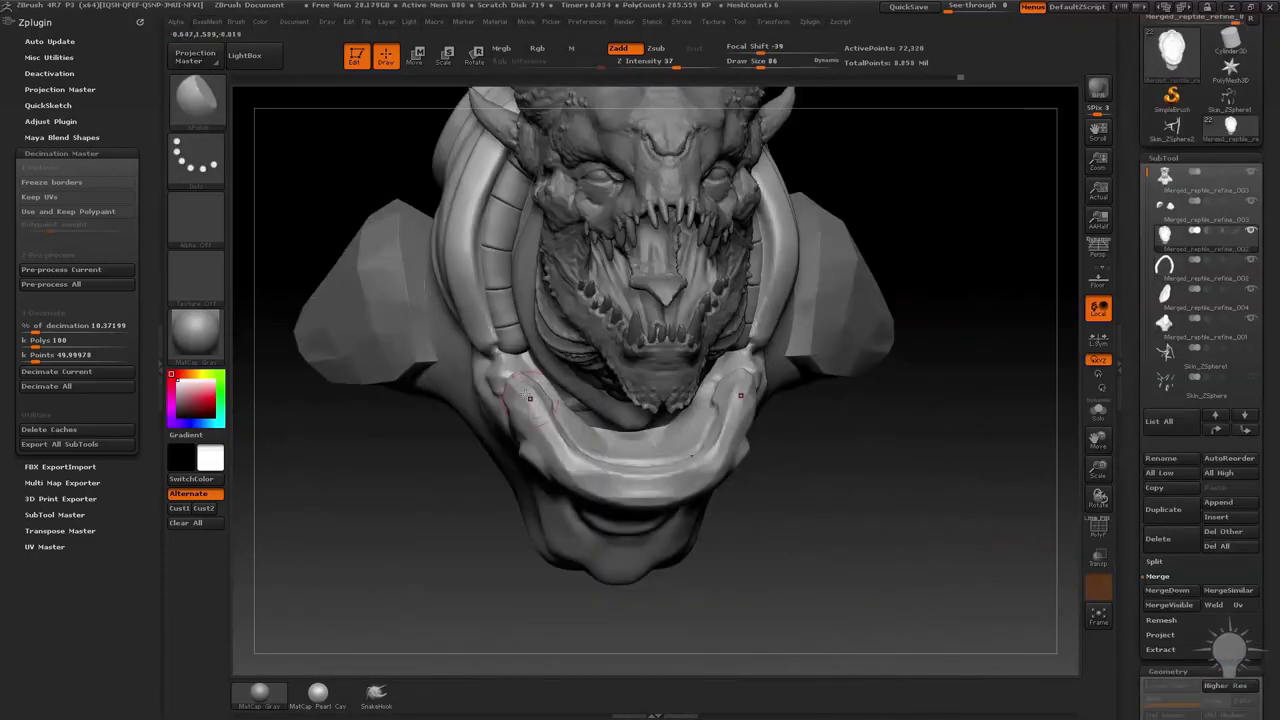
pyautogui.moveTo(760, 520); pyautogui.dragTo(566, 406)
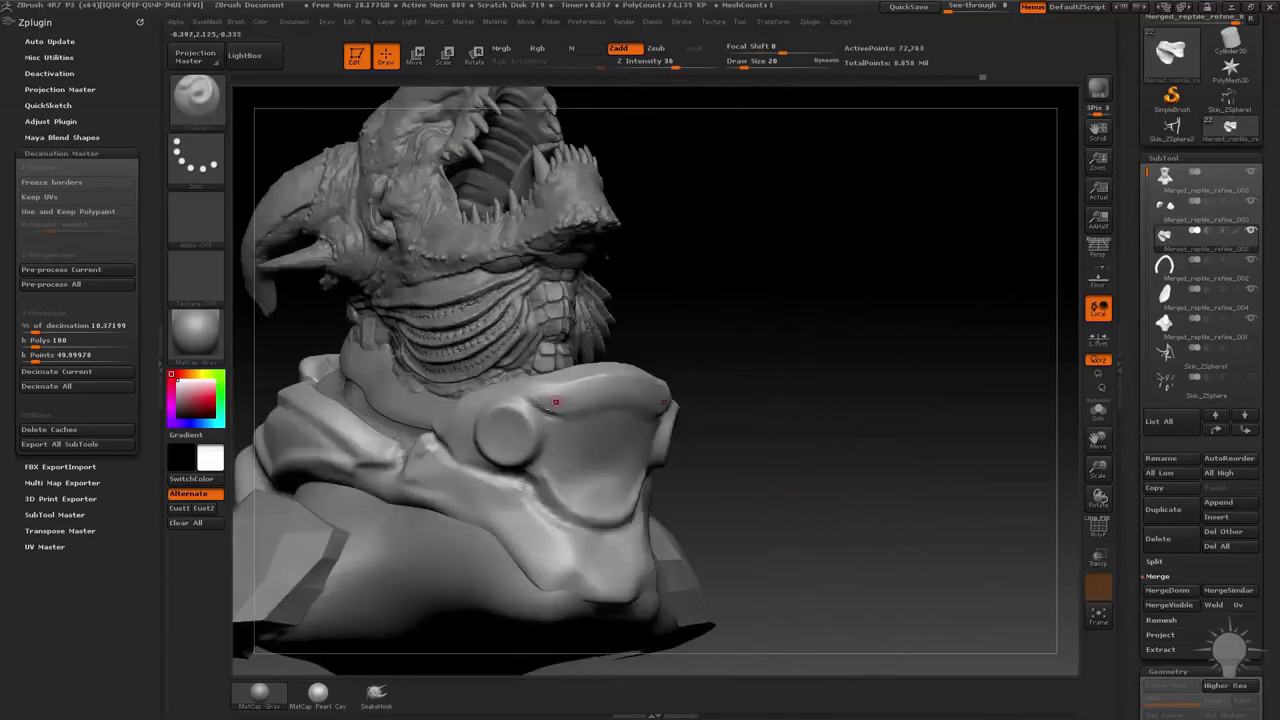
pyautogui.moveTo(700, 450)
pyautogui.mouseDown()
pyautogui.moveTo(600, 420)
pyautogui.moveTo(514, 414)
pyautogui.moveTo(640, 425)
pyautogui.mouseUp()
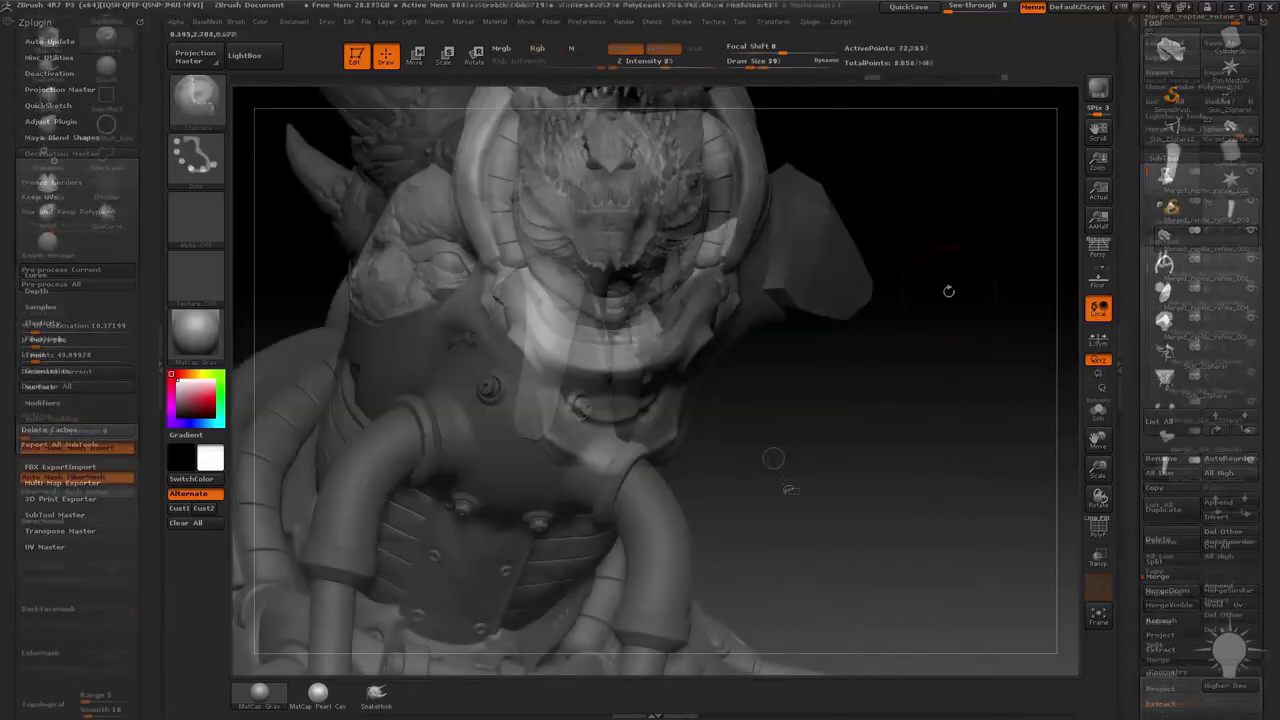
pyautogui.moveTo(946, 289); pyautogui.dragTo(516, 432)
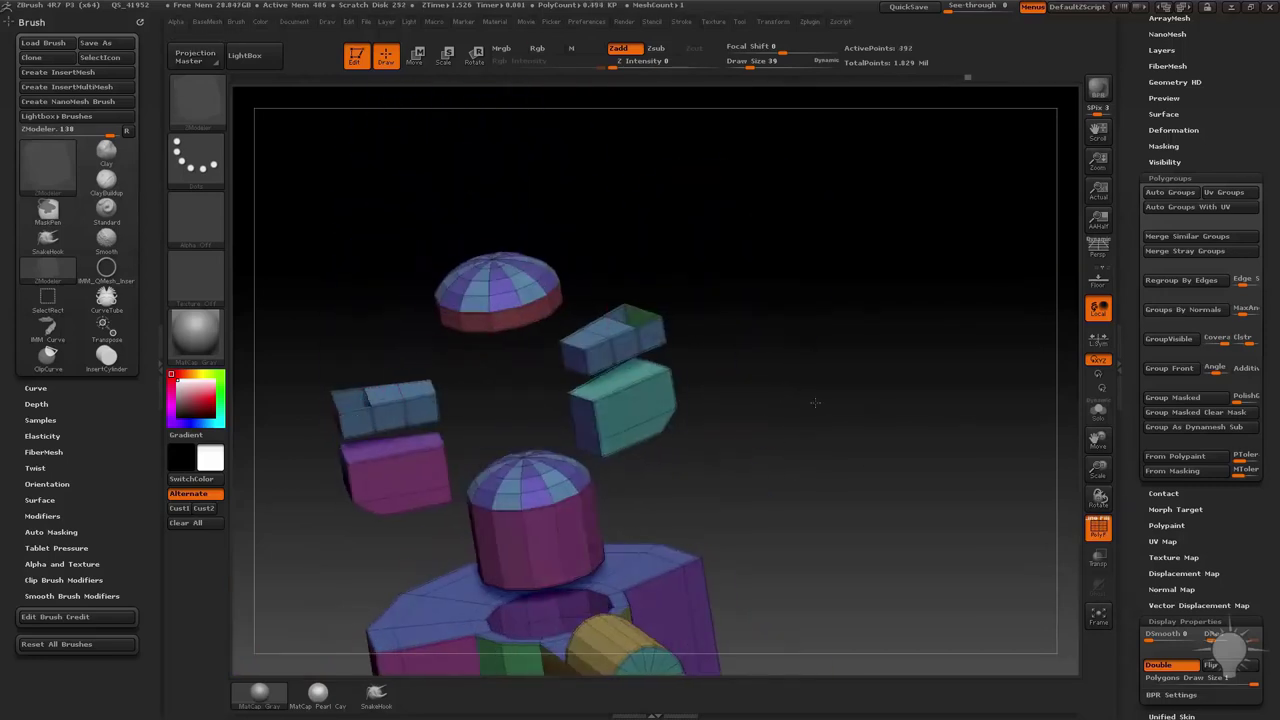
# Set the ZModeler edge action curvature to Optimal and orbit the subdivided mesh.
pyautogui.press('space')
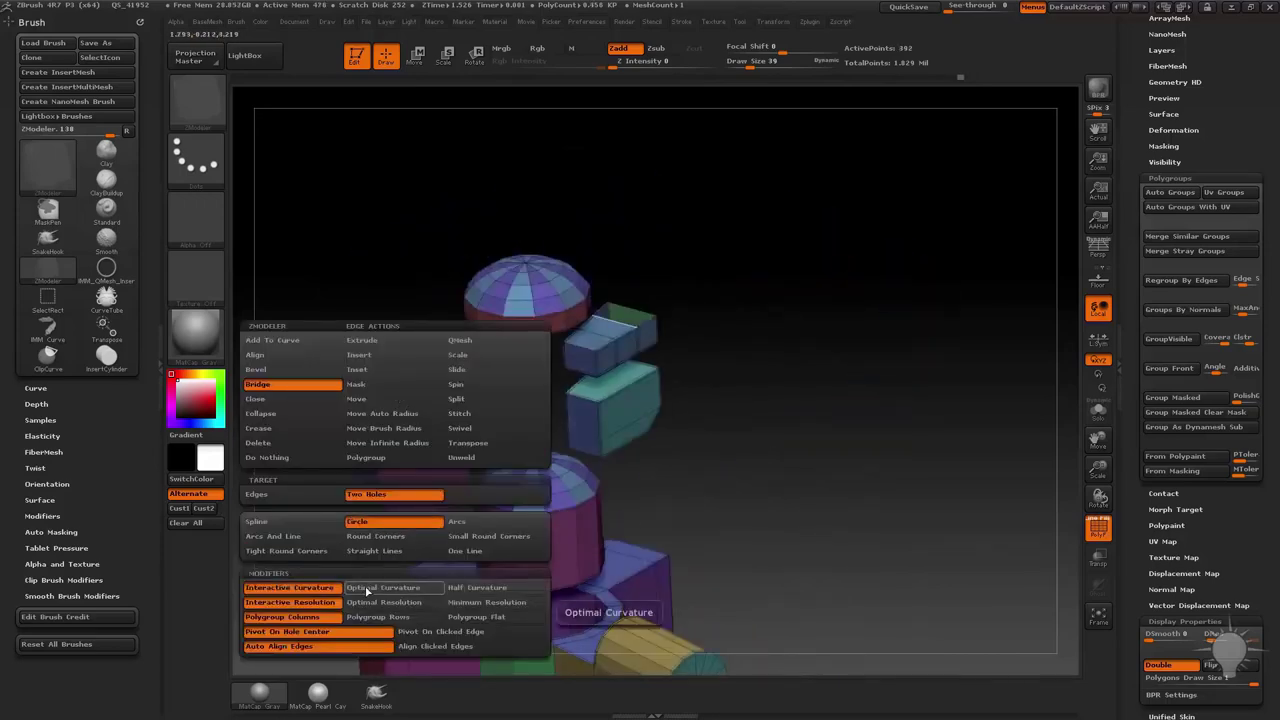
pyautogui.click(366, 591)
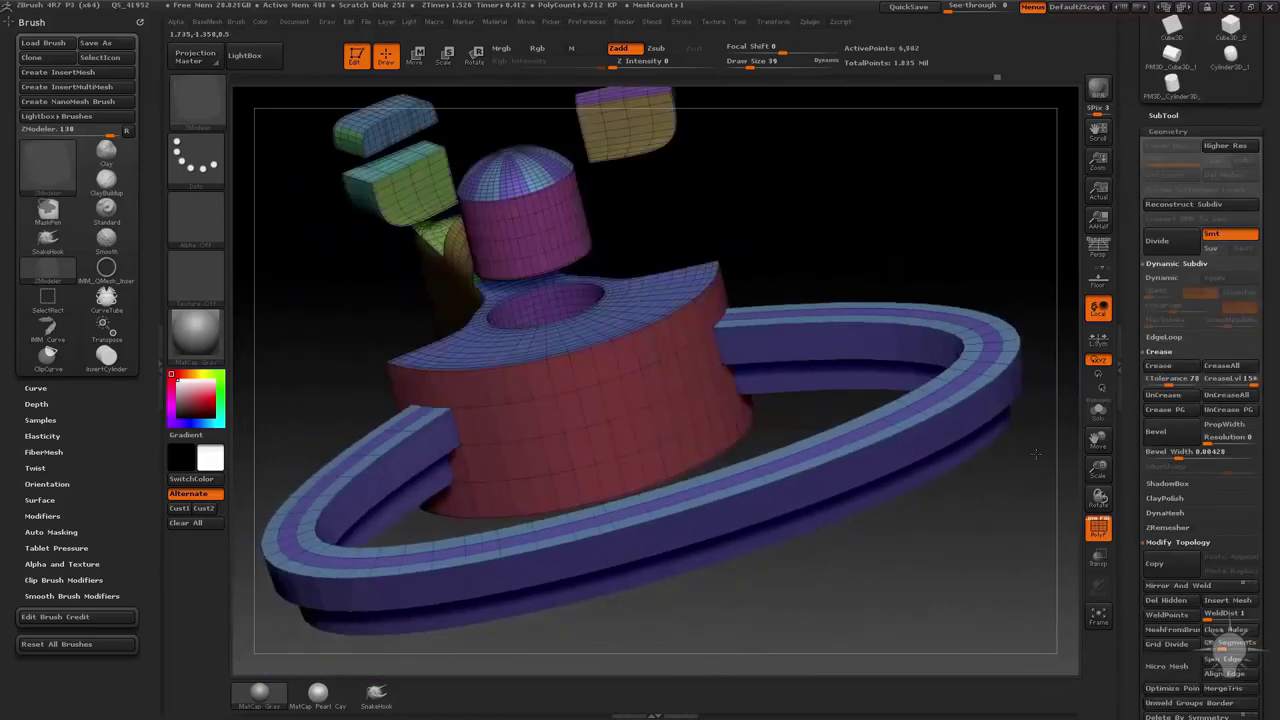
pyautogui.moveTo(760, 560); pyautogui.dragTo(860, 560)
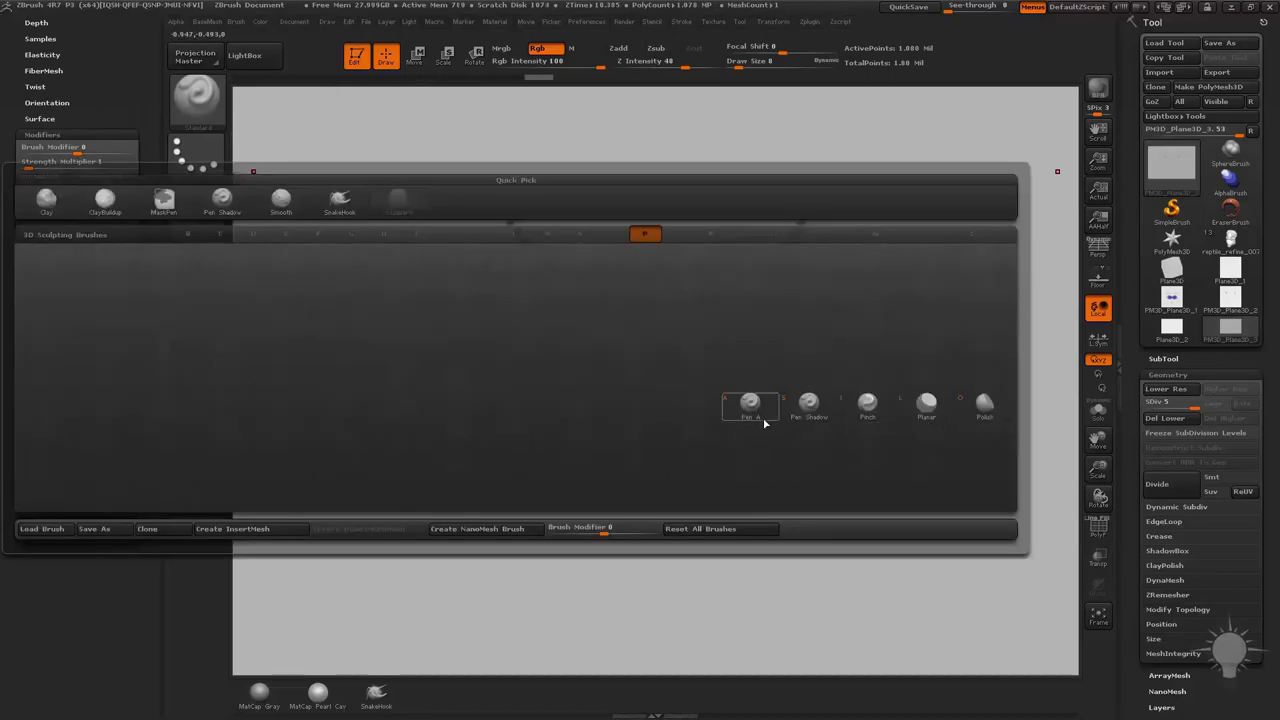
# Paint a mirrored stroke on the sketch plane, then render the dragon head with new lighting.
pyautogui.click(763, 420)
pyautogui.moveTo(478, 198); pyautogui.dragTo(508, 287)
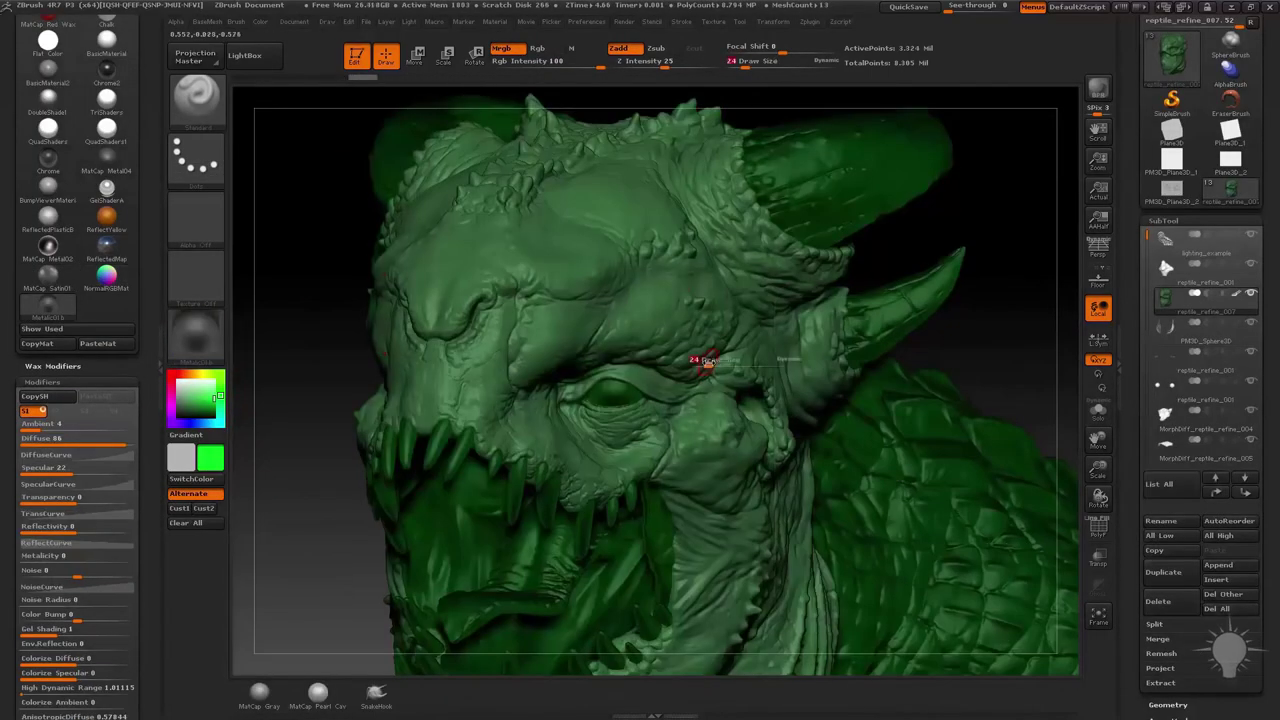
pyautogui.keyDown('alt'); pyautogui.click(706, 362); pyautogui.keyUp('alt')
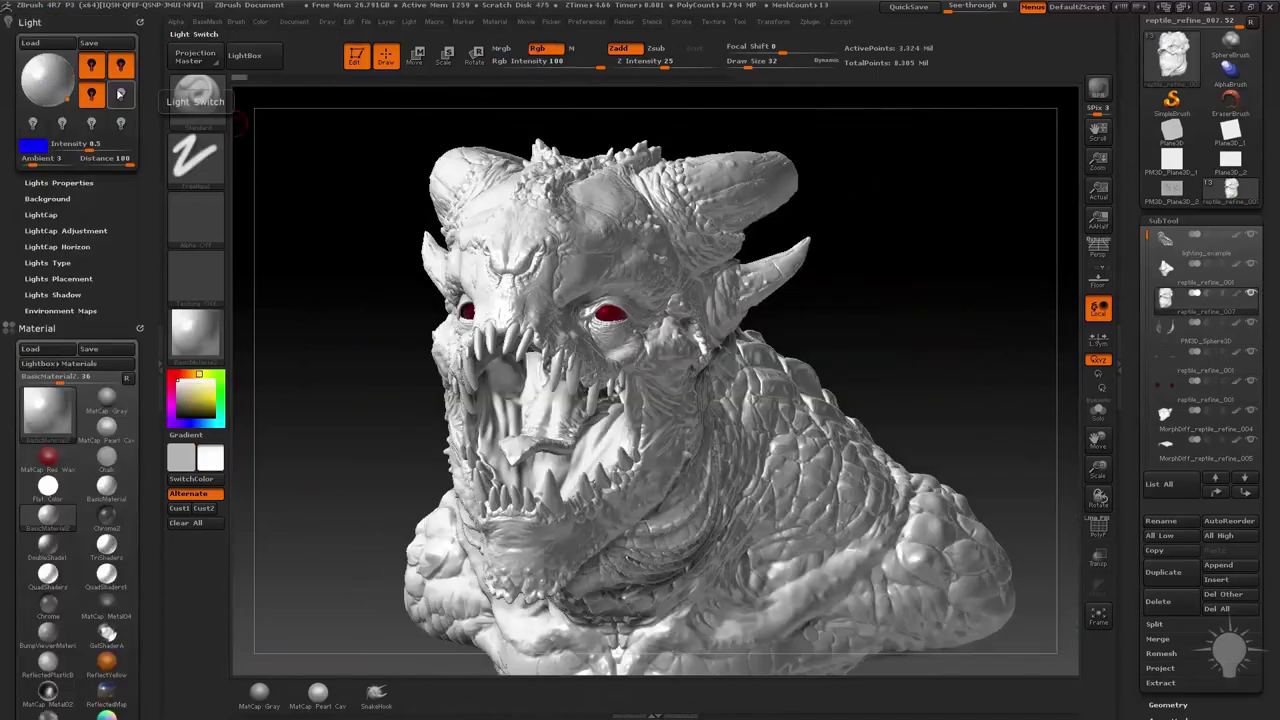
pyautogui.hotkey('shift', 'r')
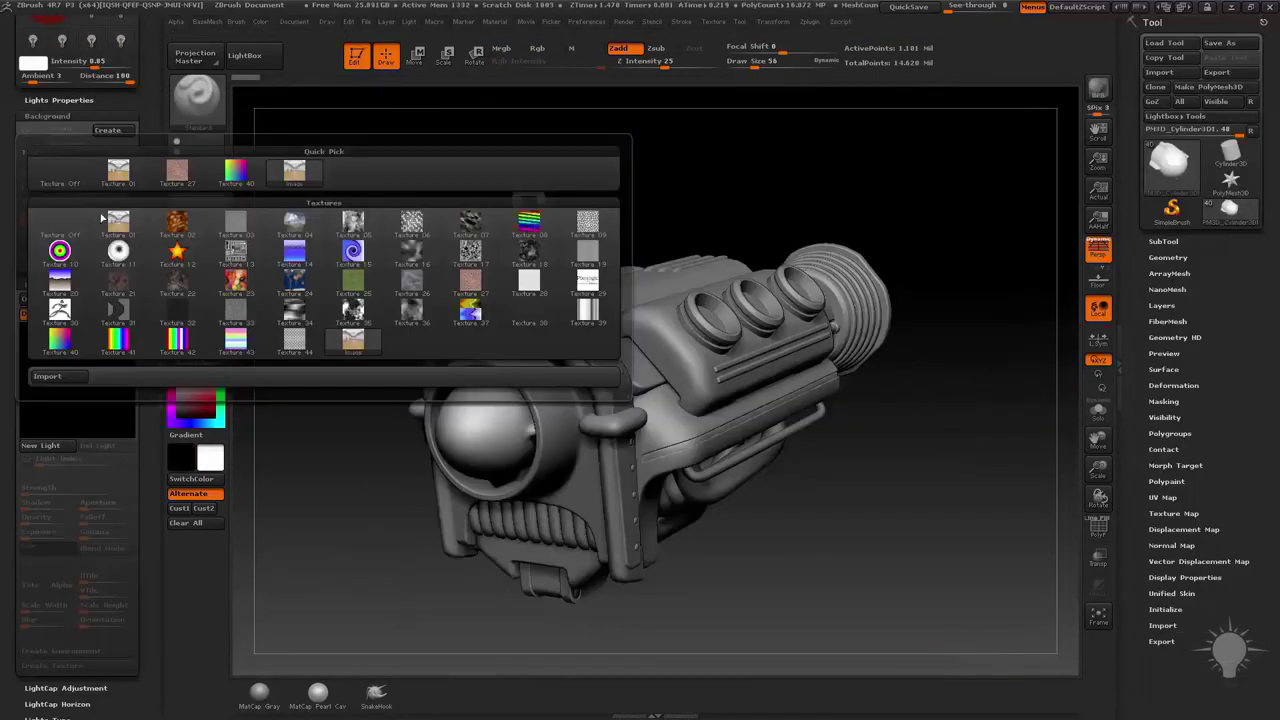
# Create LightCaps from an environment photo, then set an underpass photo as KeyShot's backplate.
pyautogui.click(54, 261)
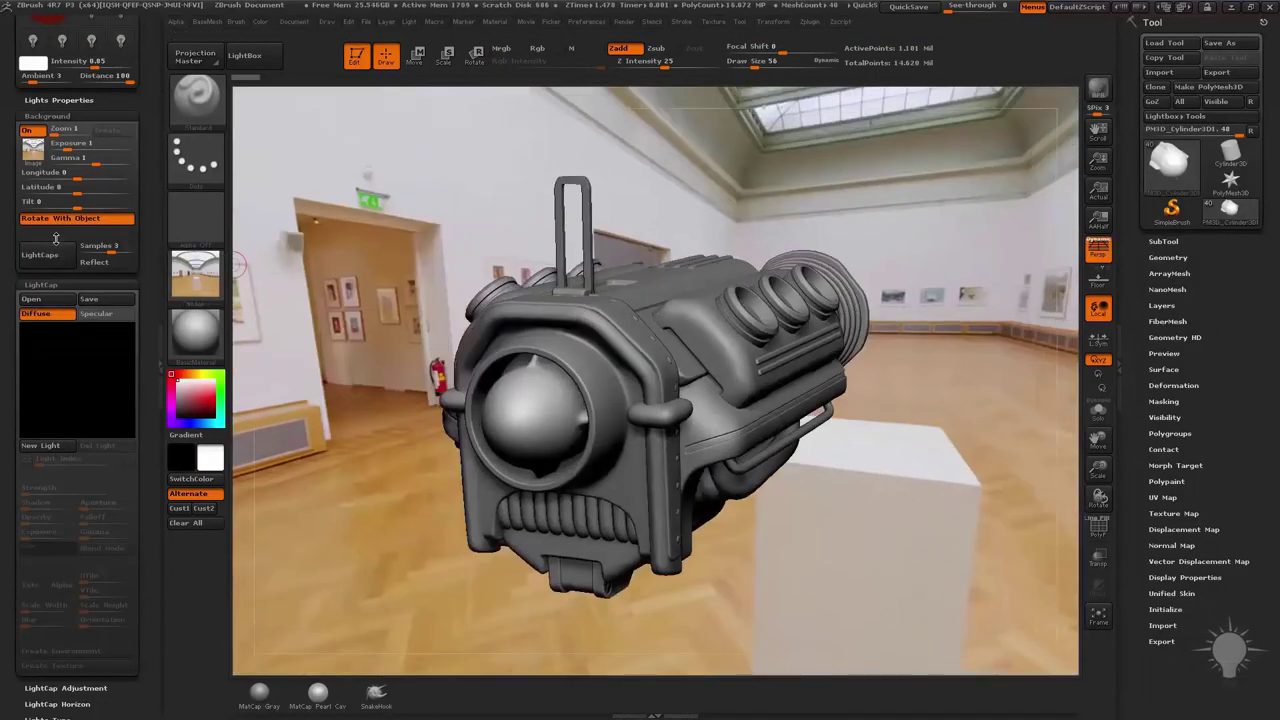
pyautogui.click(56, 258)
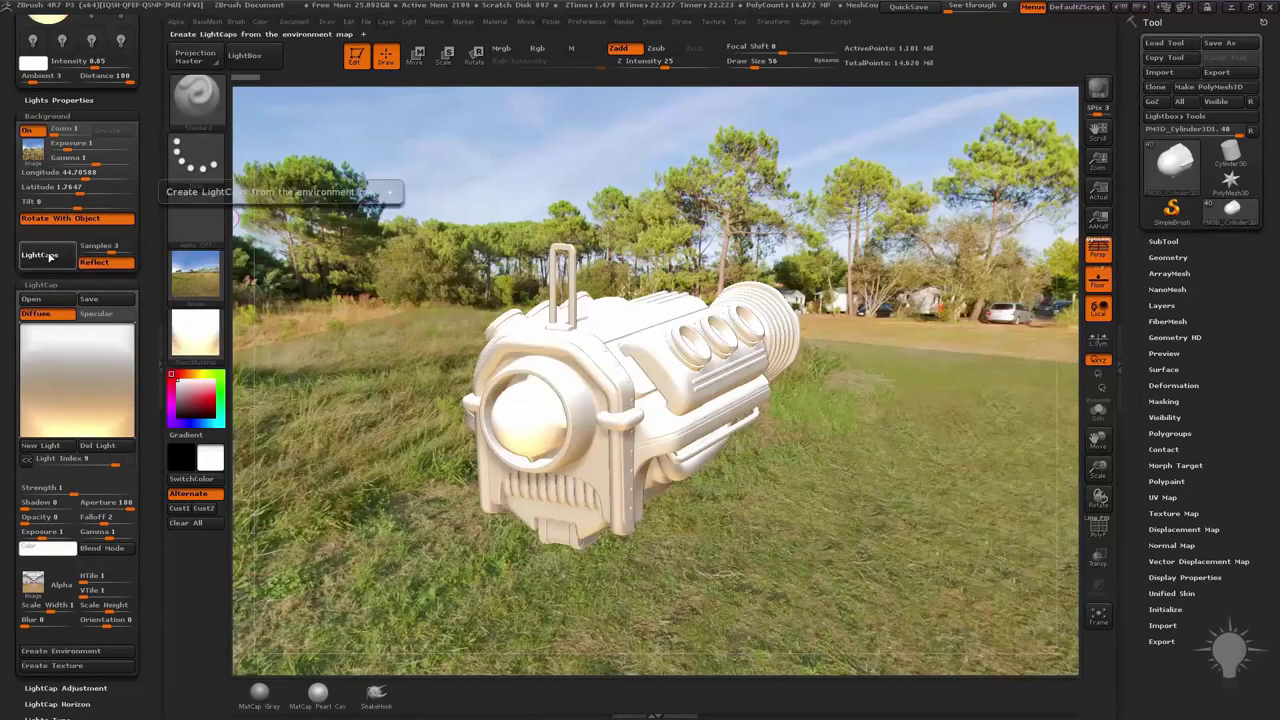
pyautogui.click(48, 257)
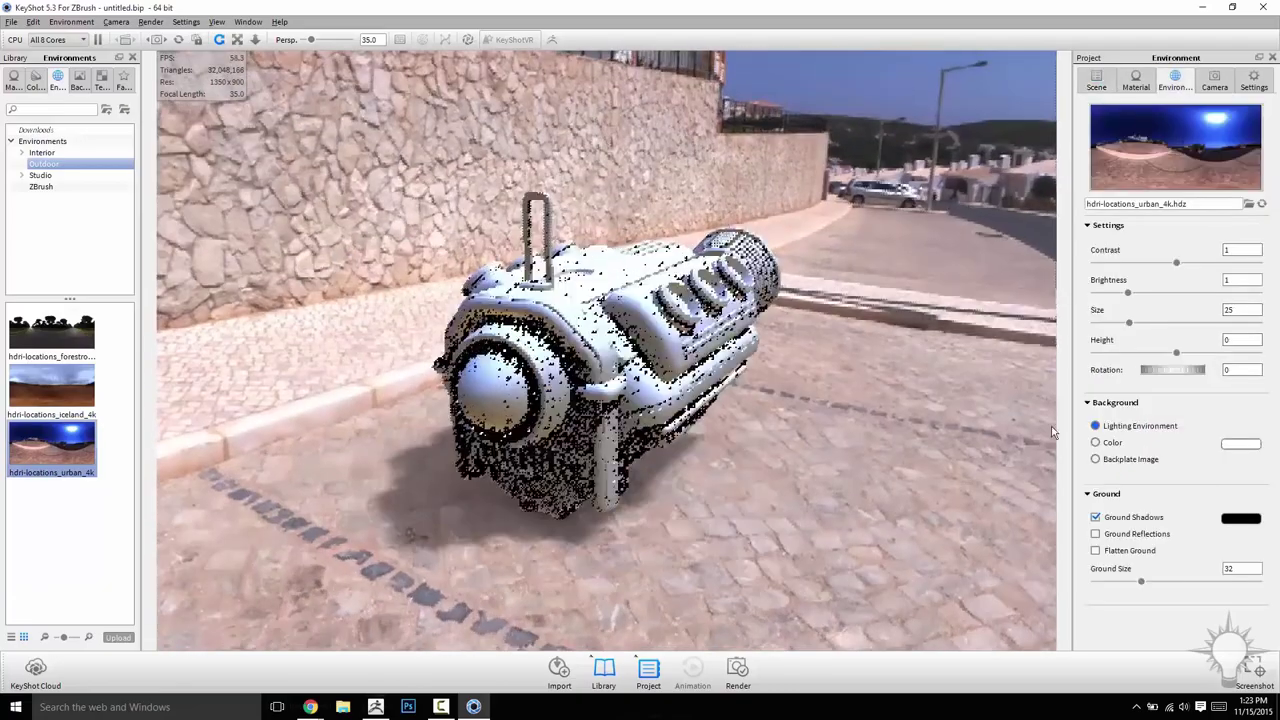
pyautogui.click(1112, 442)
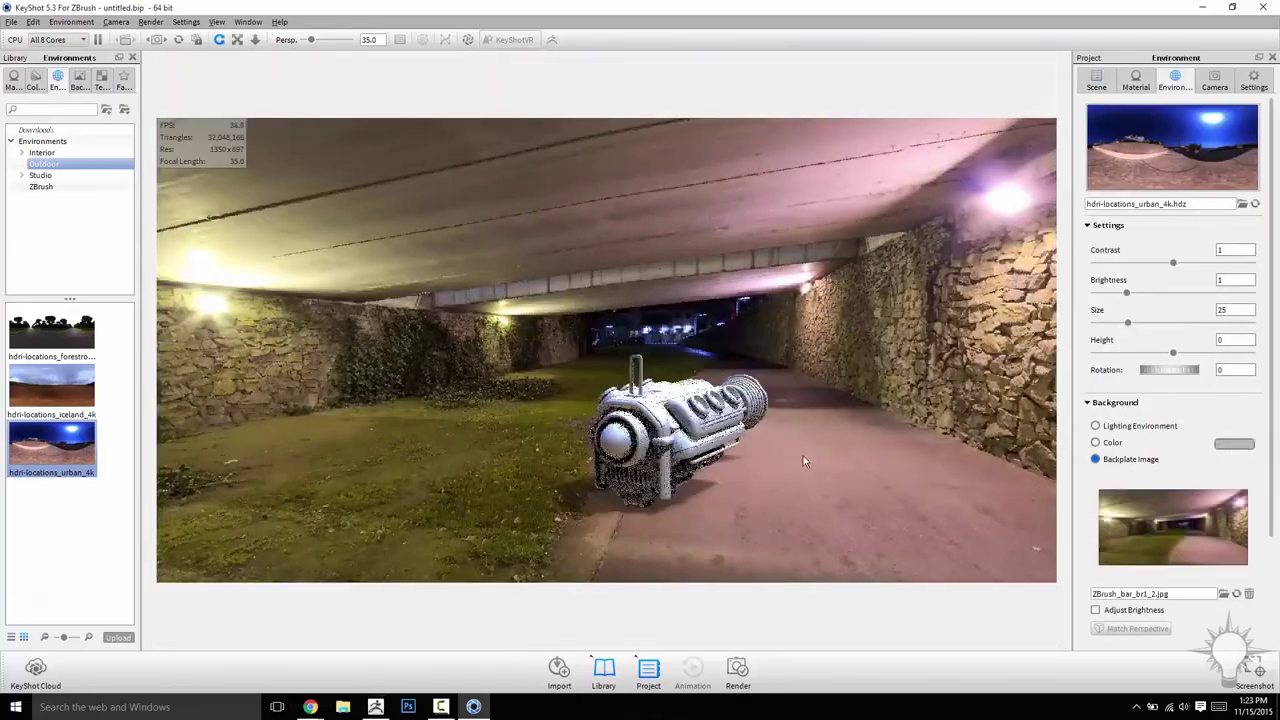
pyautogui.click(35, 78)
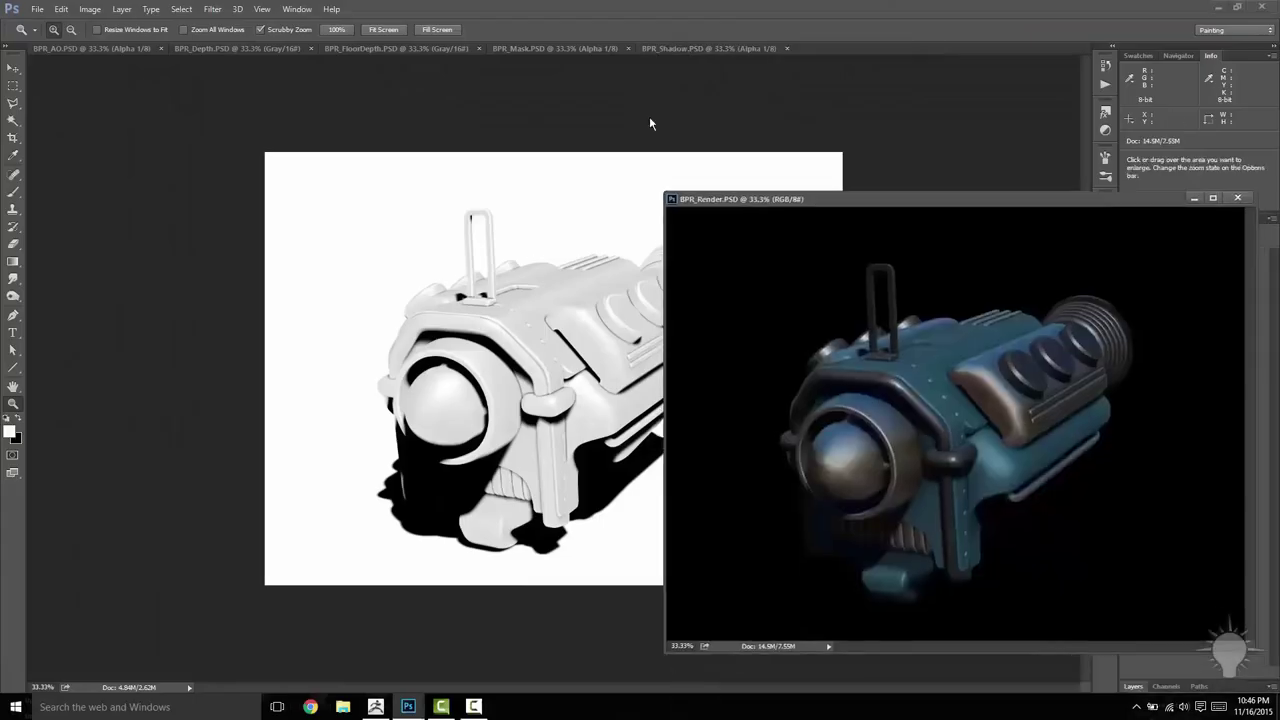
# Bring the shadow pass forward in Photoshop and add a selection-masked Levels adjustment layer.
pyautogui.moveTo(651, 117); pyautogui.dragTo(636, 276)
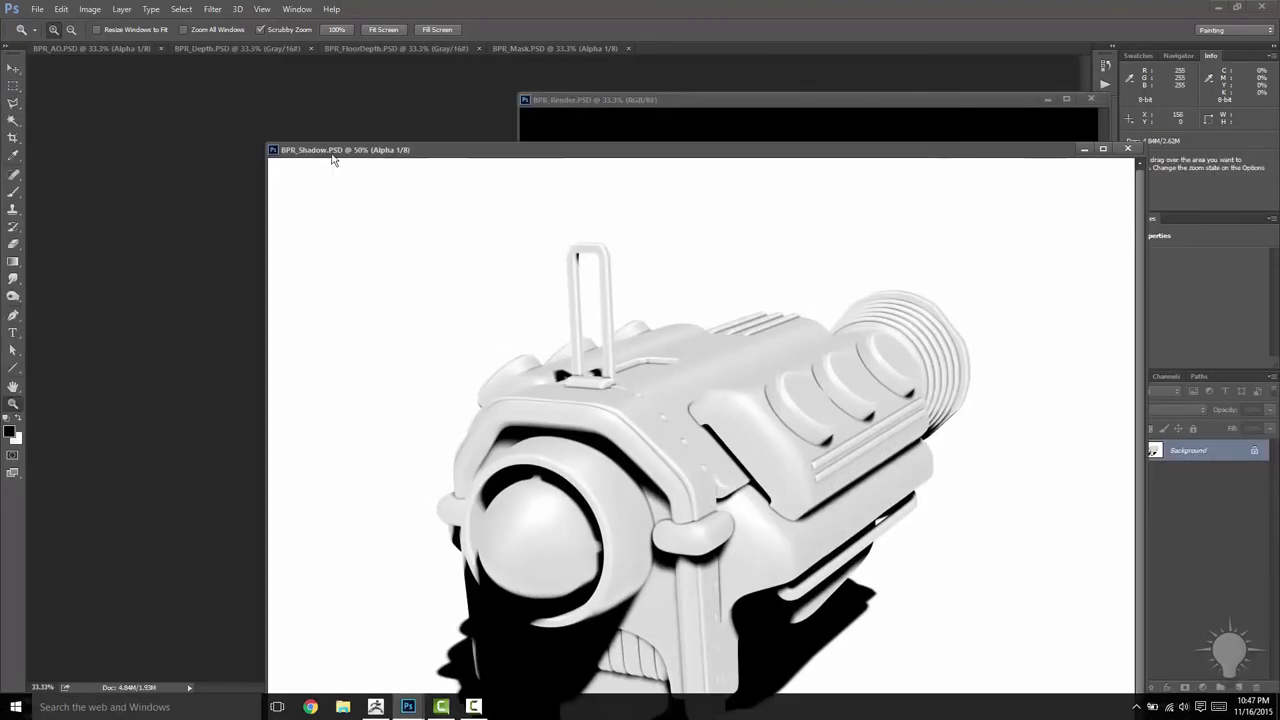
pyautogui.click(89, 9)
pyautogui.click(286, 126)
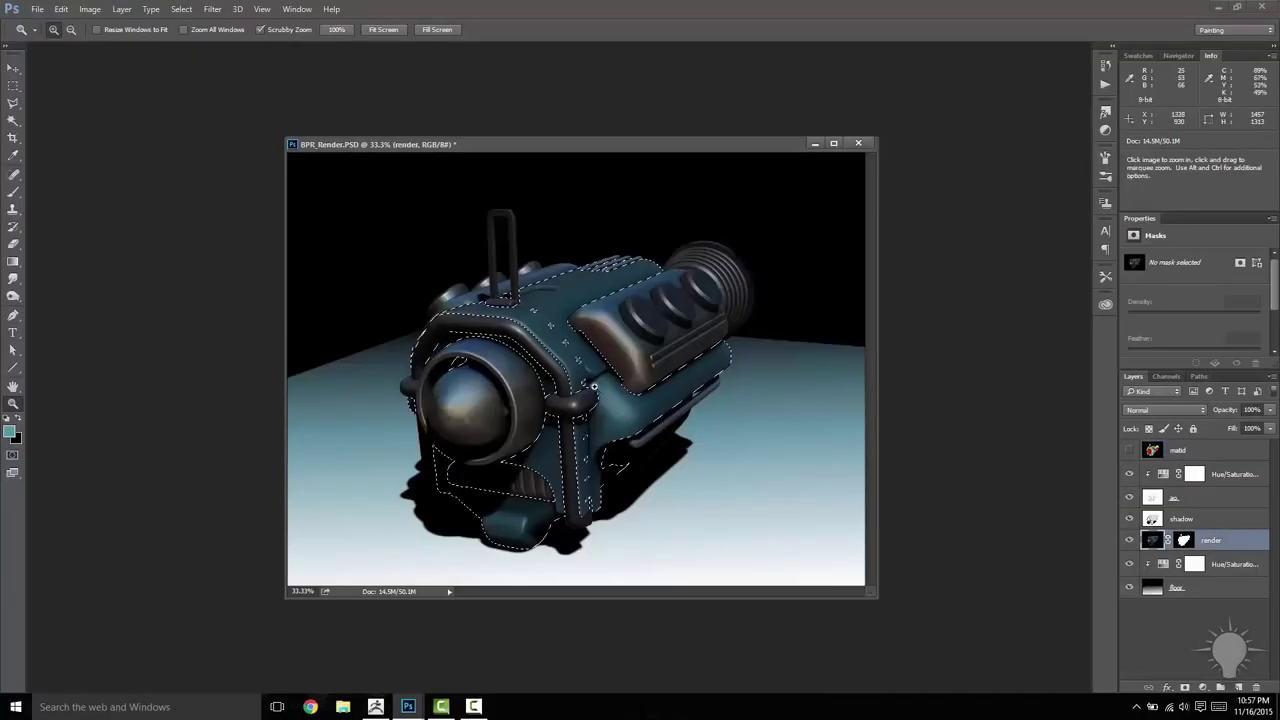
pyautogui.click(1201, 690)
pyautogui.click(1180, 462)
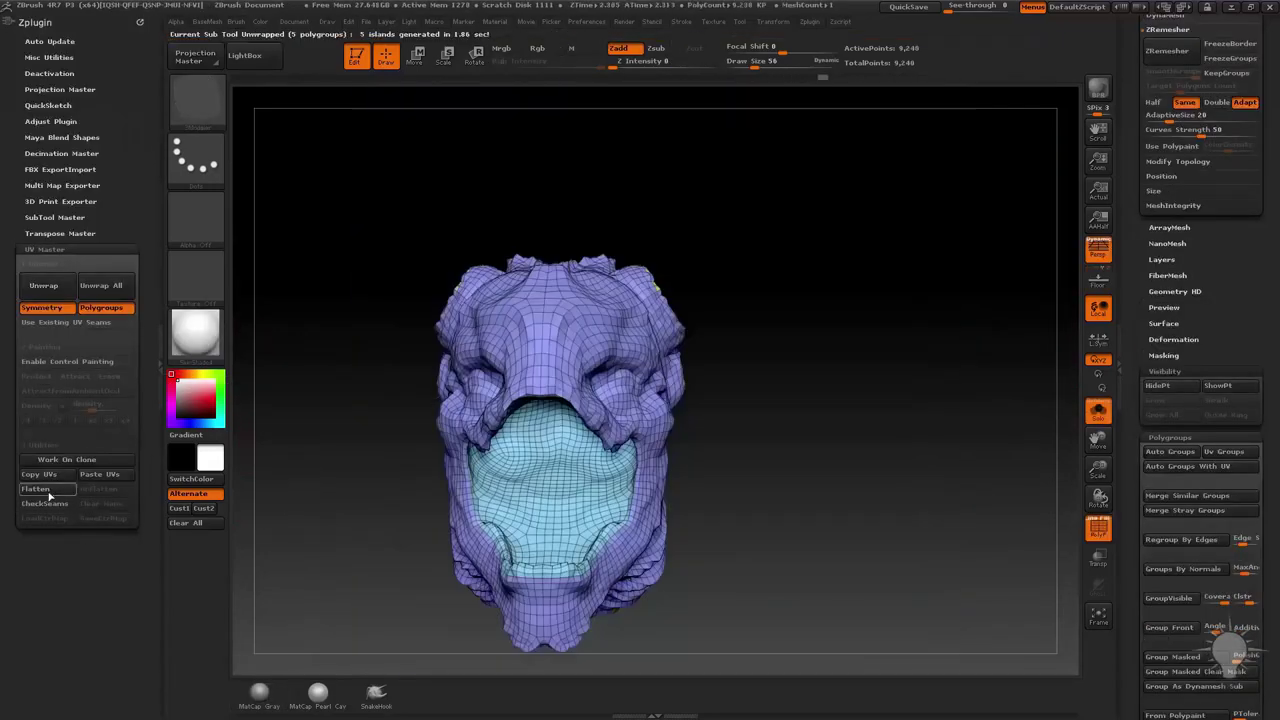
# Show the head's UV seams, then orbit the noise preview and jacket to a front view.
pyautogui.click(36, 489)
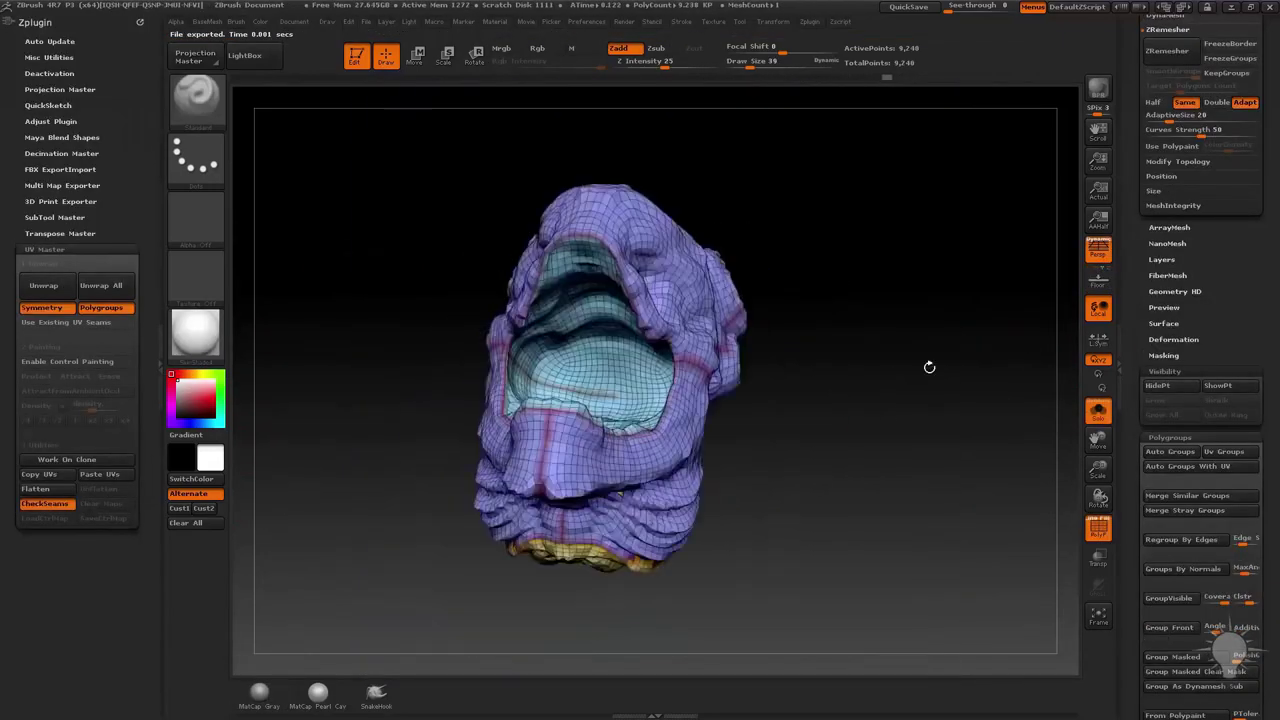
pyautogui.moveTo(920, 386); pyautogui.dragTo(1068, 467)
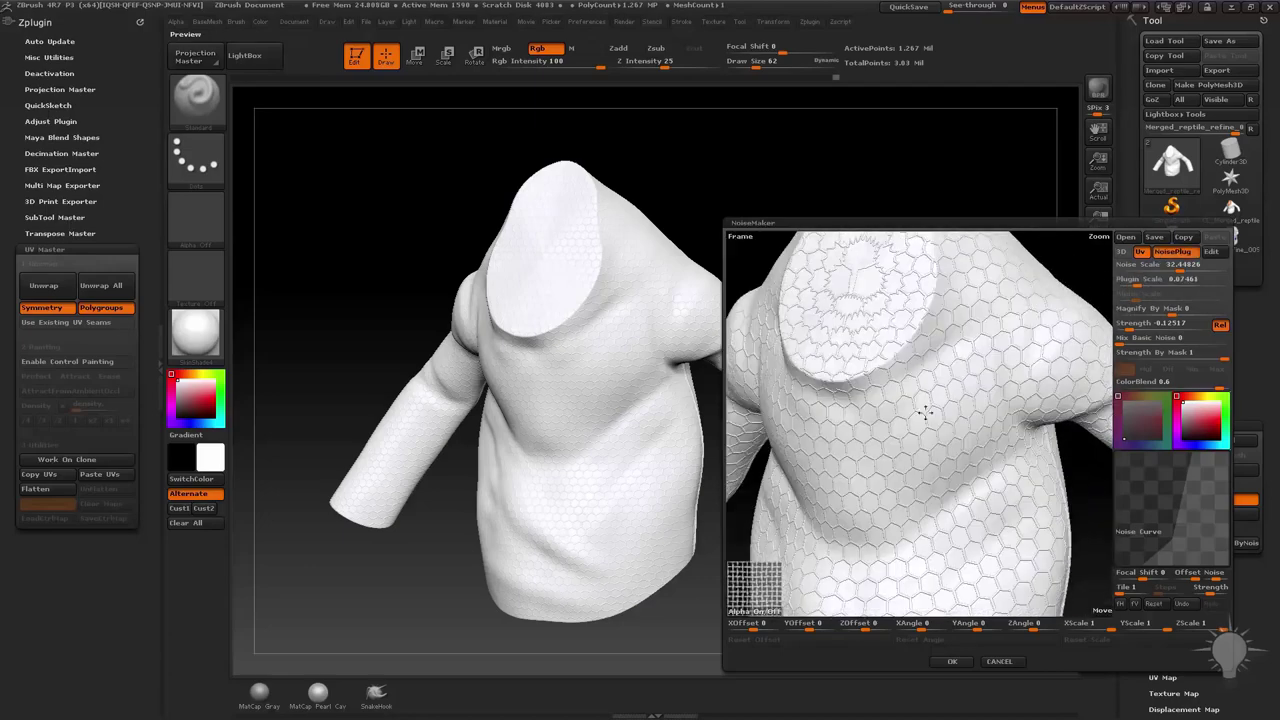
pyautogui.moveTo(955, 463); pyautogui.dragTo(1145, 313)
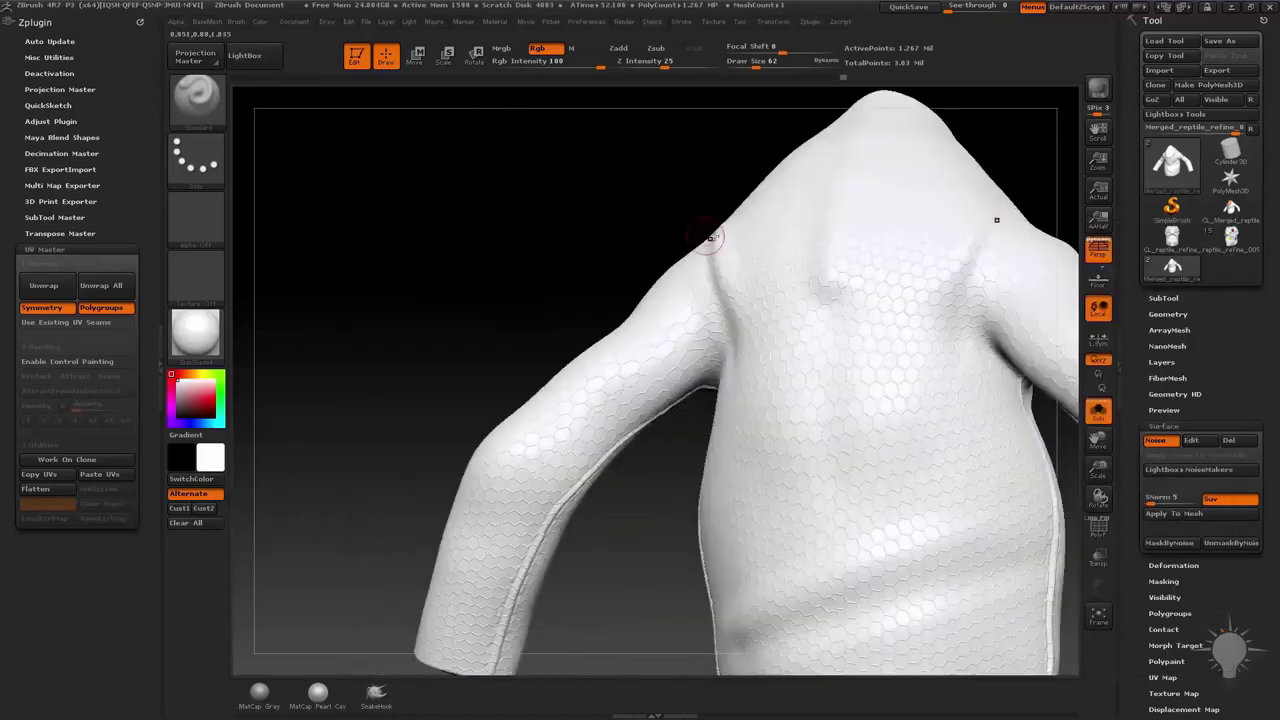
pyautogui.moveTo(986, 214); pyautogui.dragTo(760, 210)
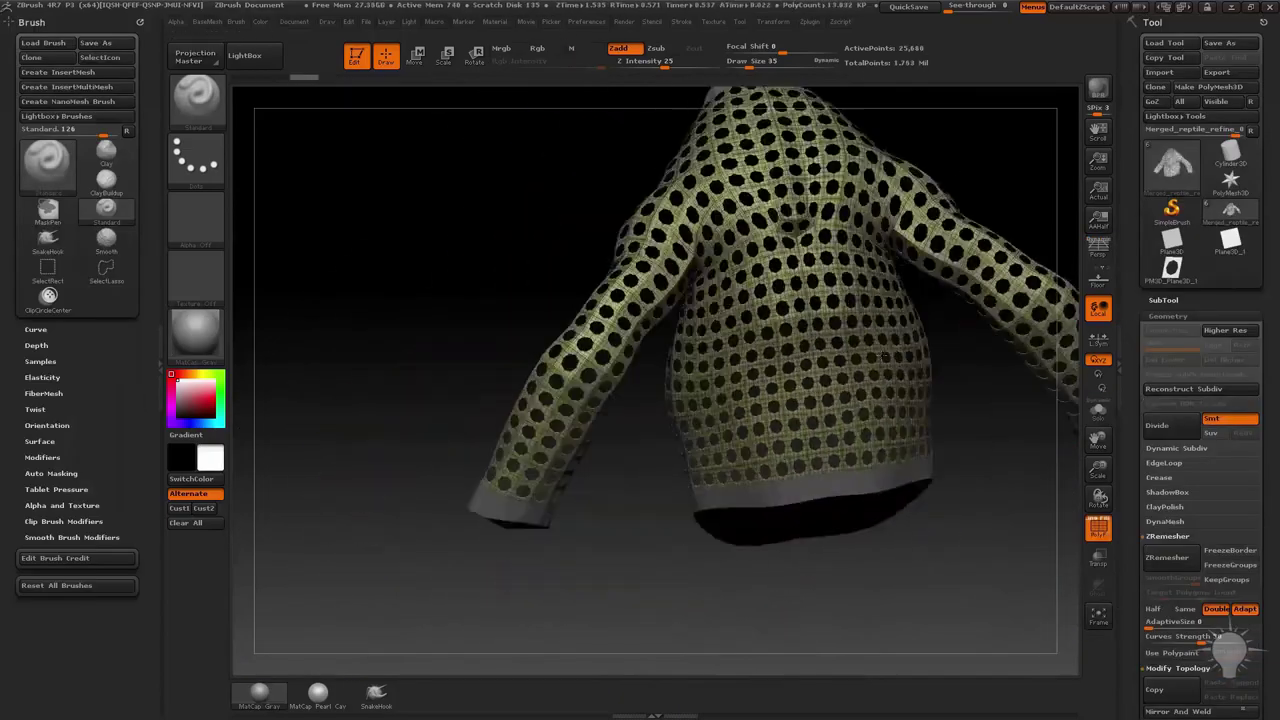
pyautogui.moveTo(882, 356); pyautogui.dragTo(980, 220)
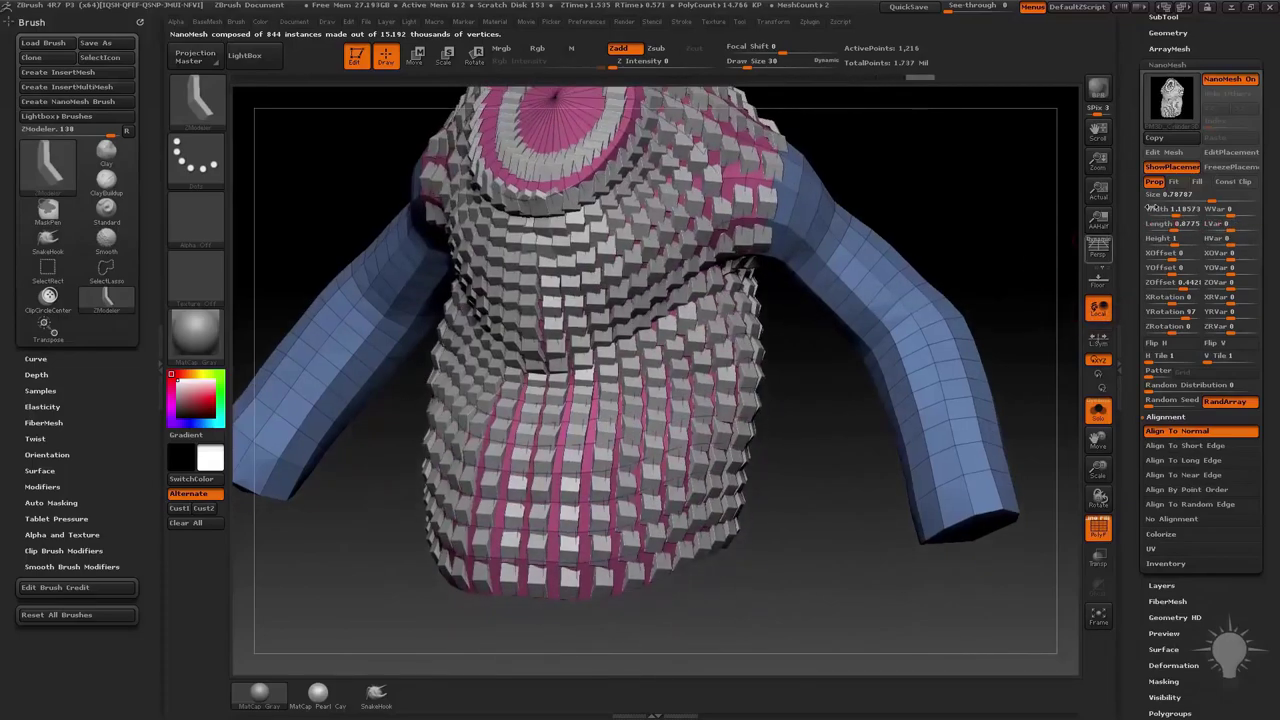
# Set NanoMesh to Fill with Clip, and grab the brick sculpt as a seamlessly offset alpha.
pyautogui.click(1197, 181)
pyautogui.click(1245, 182)
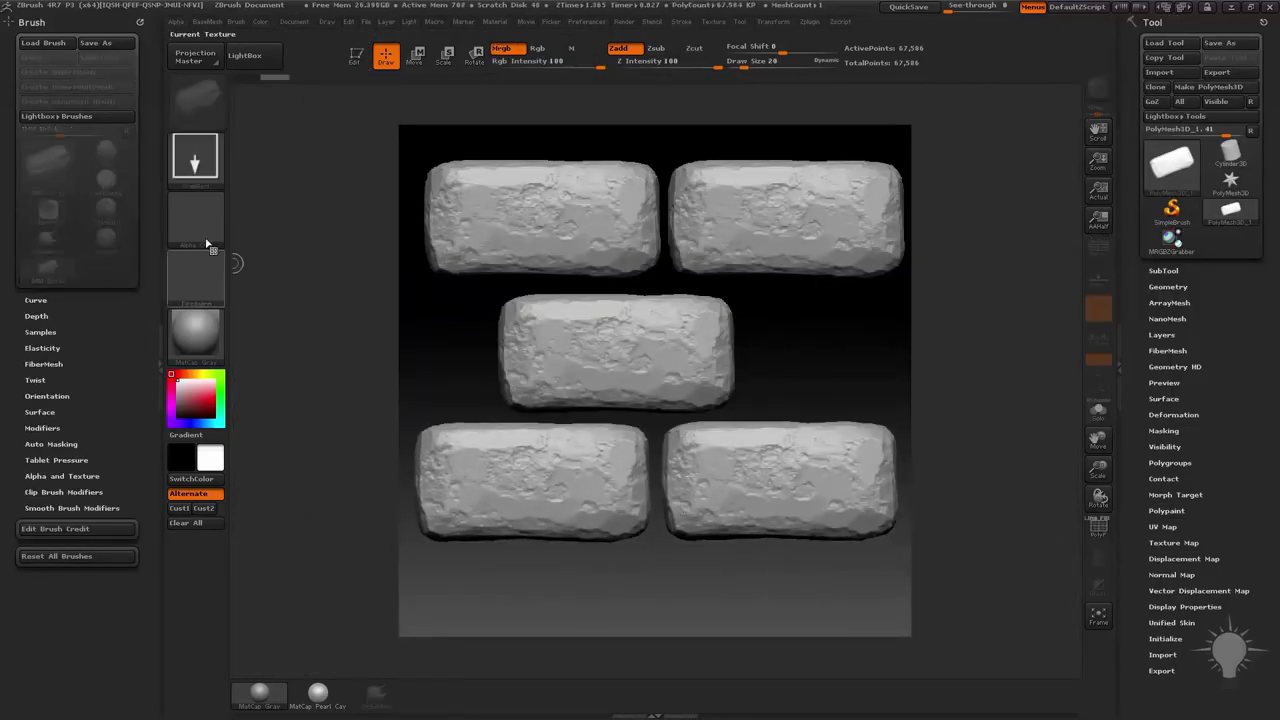
pyautogui.moveTo(200, 228); pyautogui.dragTo(630, 281)
pyautogui.moveTo(284, 237); pyautogui.dragTo(500, 211)
# Paint the bricks onto the canvas in normal-map colours and open the render texture choices.
pyautogui.click(1171, 210)
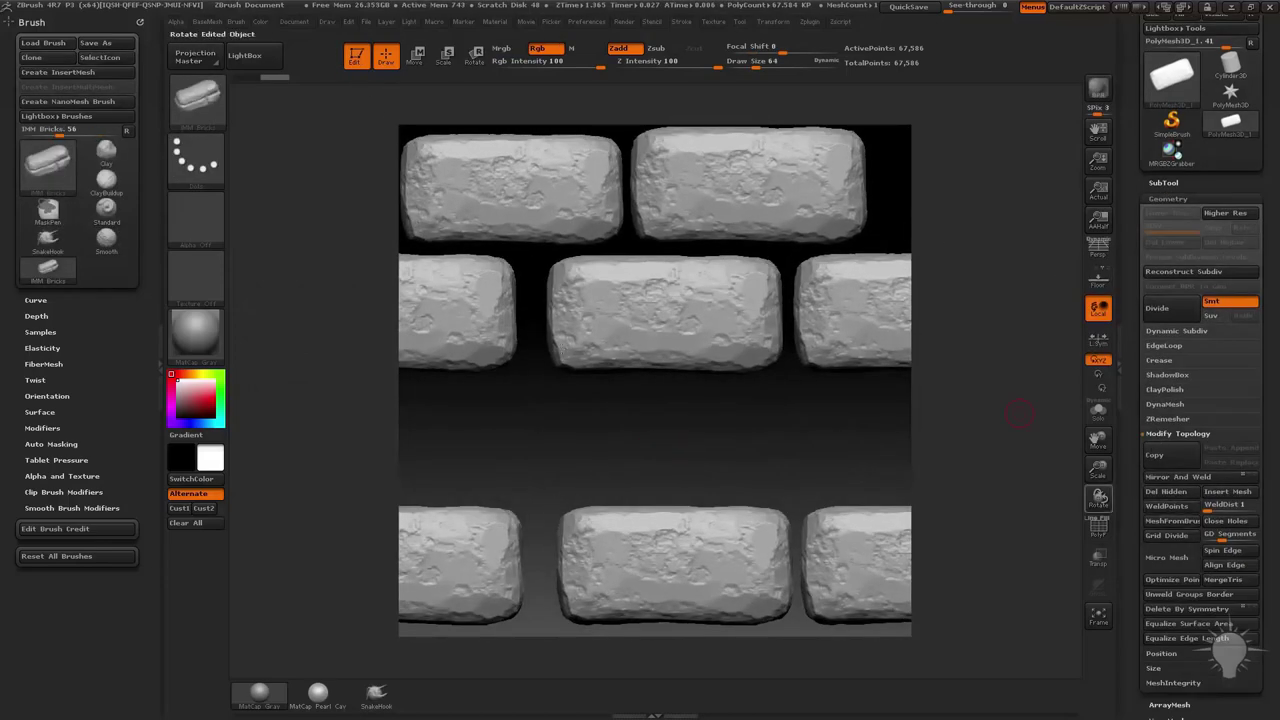
pyautogui.click(177, 148)
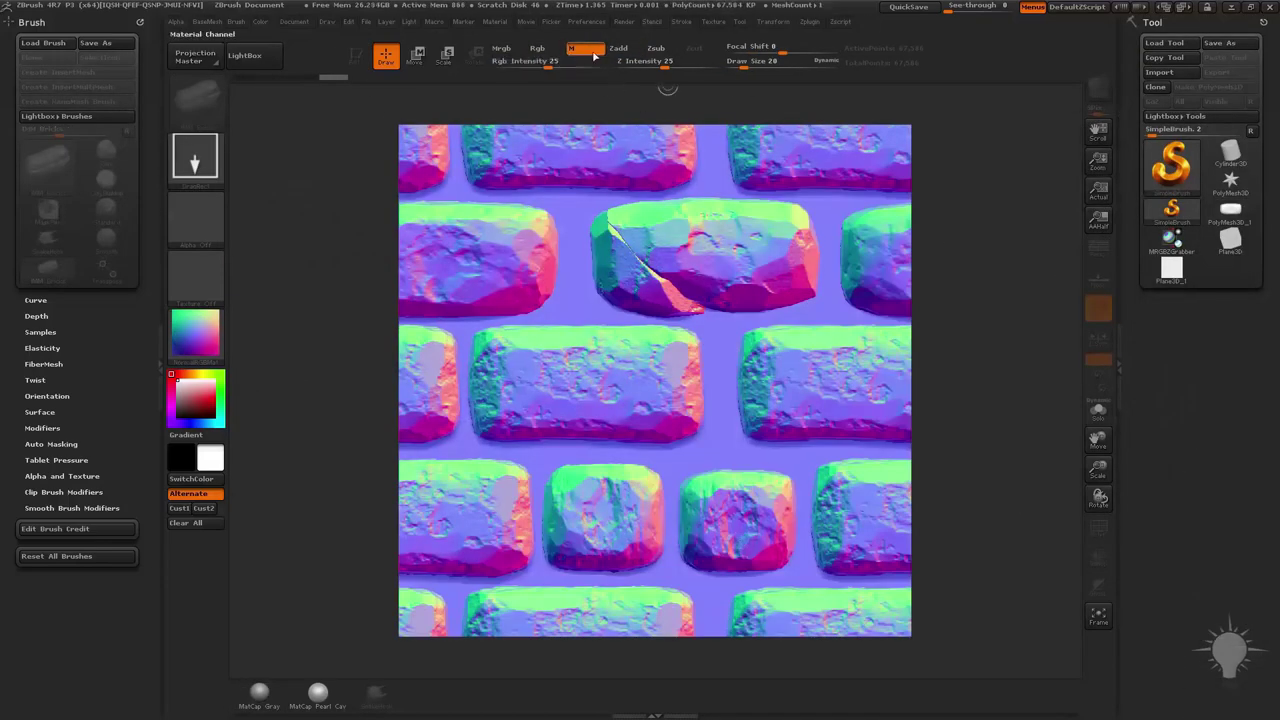
pyautogui.click(624, 21)
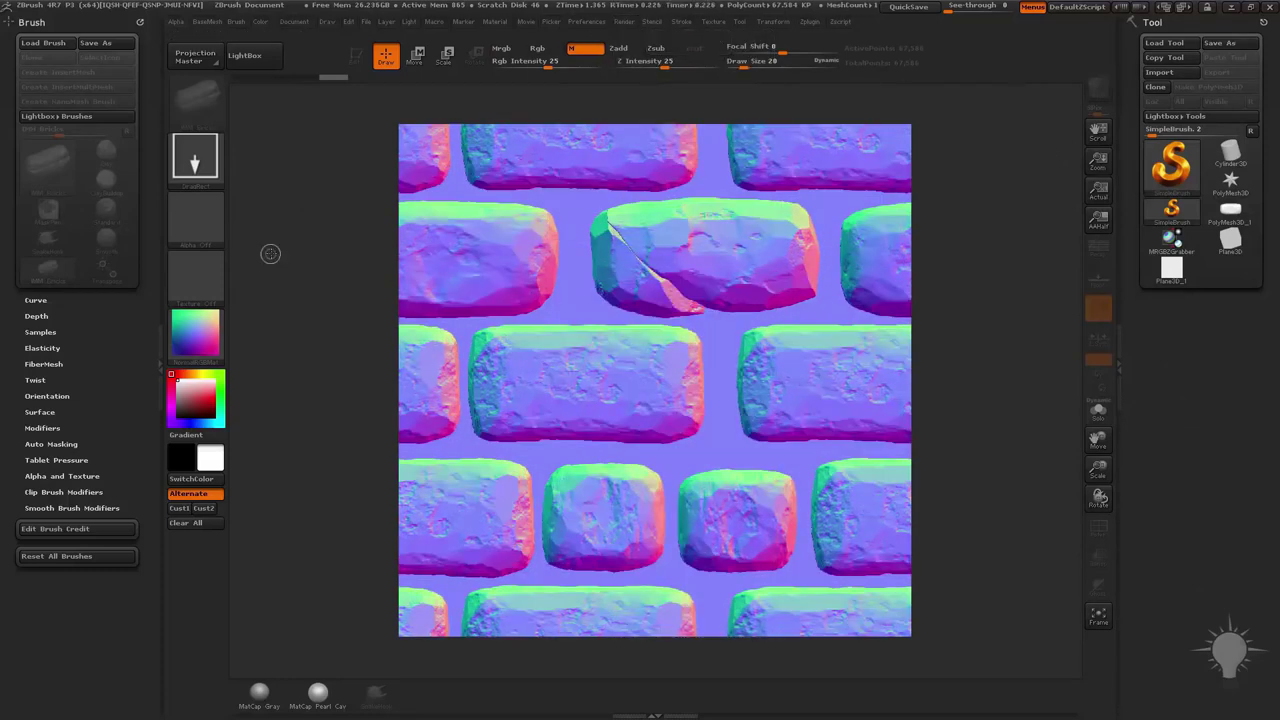
pyautogui.click(200, 275)
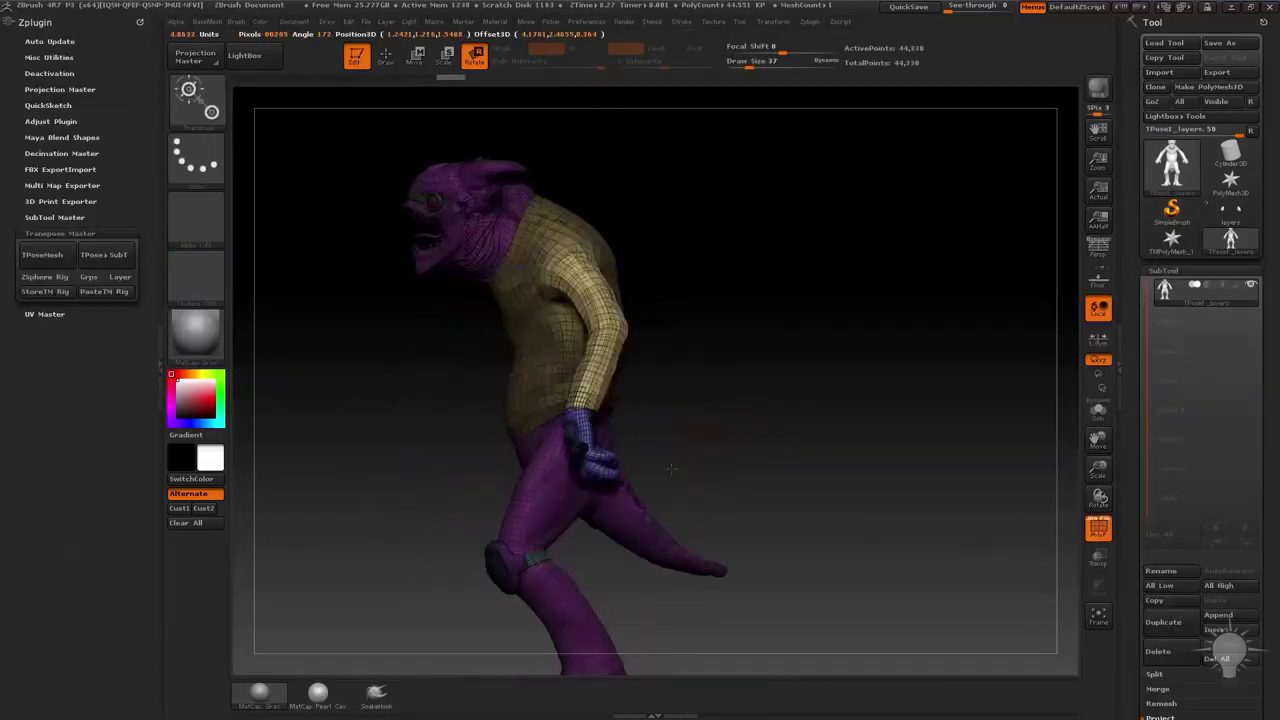
# Rotate the creature with the Transpose line until it faces front-on.
pyautogui.moveTo(745, 380); pyautogui.dragTo(832, 383)
pyautogui.moveTo(822, 336)
pyautogui.mouseDown()
pyautogui.moveTo(790, 360)
pyautogui.moveTo(806, 380)
pyautogui.moveTo(877, 366)
pyautogui.moveTo(450, 372)
pyautogui.moveTo(876, 437)
pyautogui.mouseUp()
pyautogui.press('r')
pyautogui.press('q')
pyautogui.press('r')
pyautogui.moveTo(869, 617); pyautogui.dragTo(752, 617)
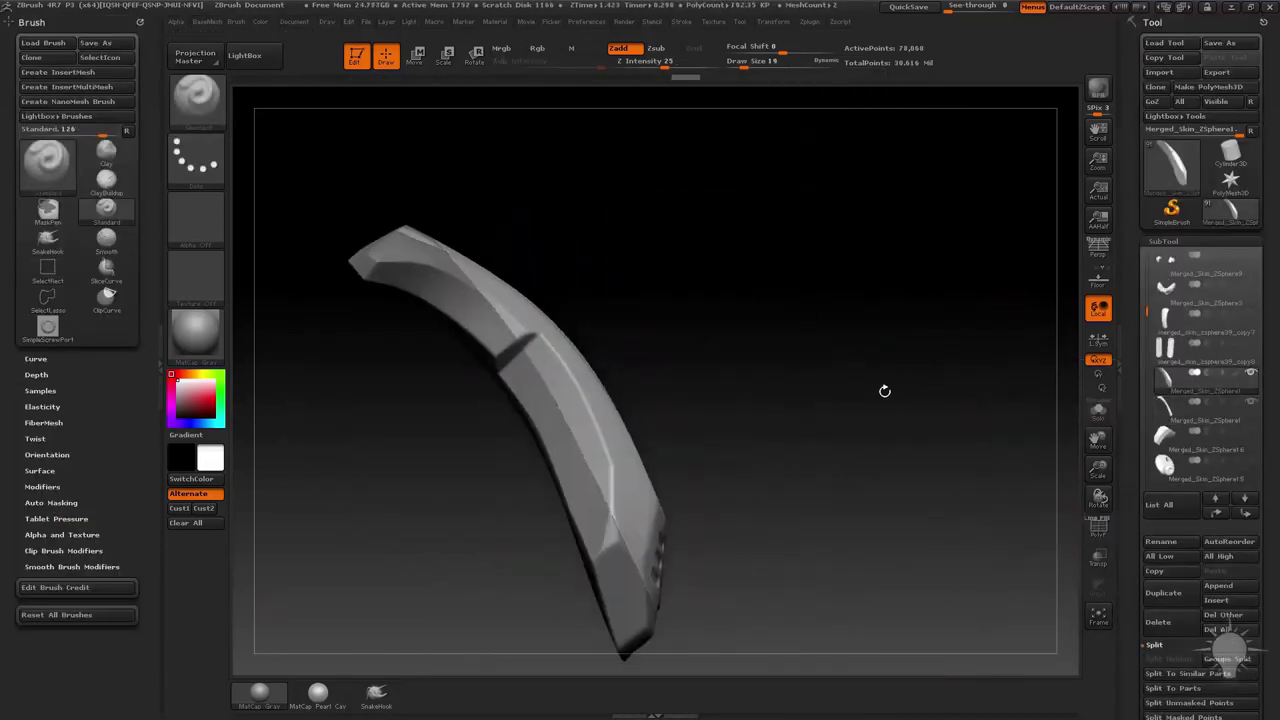
# Slice the armour with SliceCurve and draw a ClipCurve across the shield part.
pyautogui.hotkey('ctrl', 'shift')
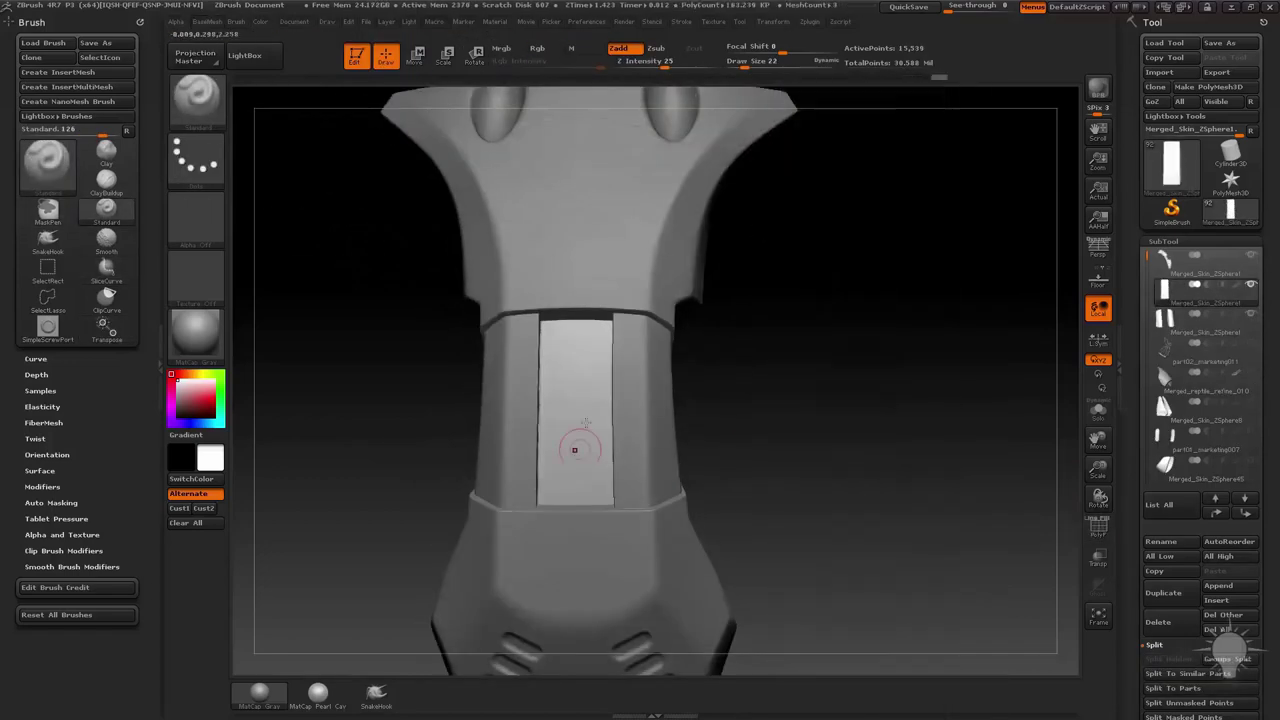
pyautogui.moveTo(575, 391); pyautogui.dragTo(577, 423)
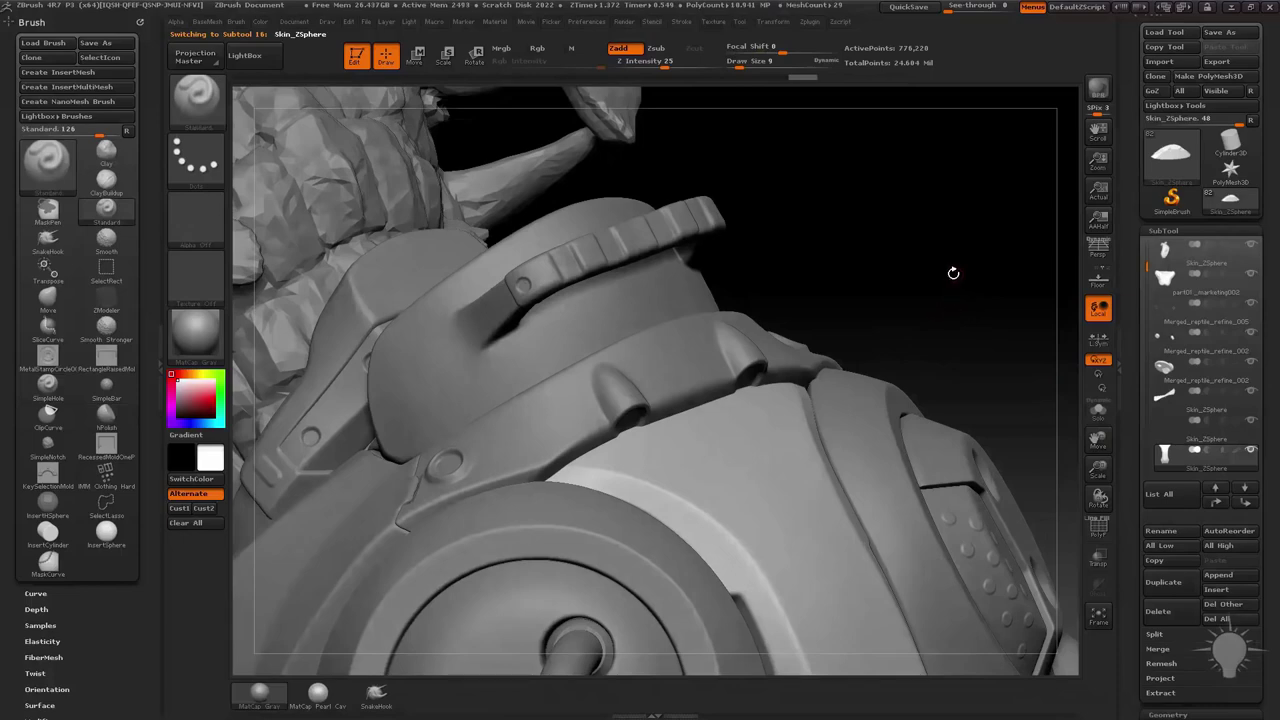
pyautogui.press('b')
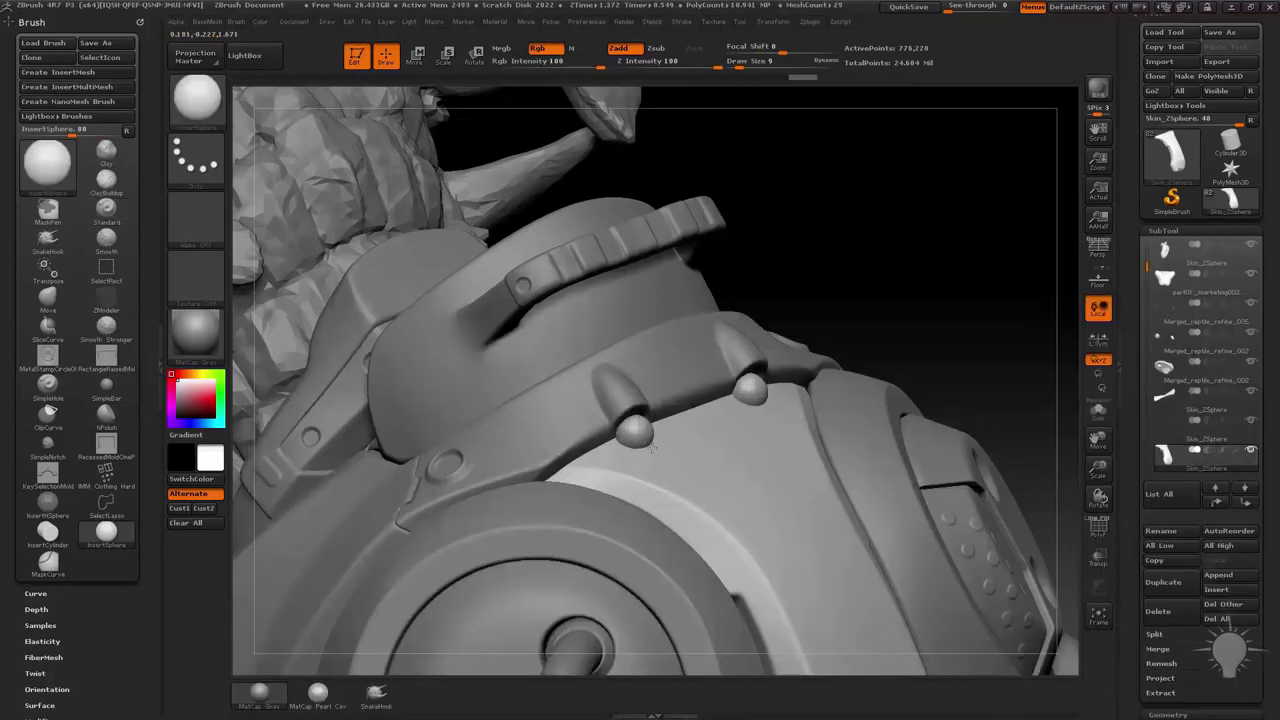
pyautogui.keyDown('ctrl'); pyautogui.keyDown('shift'); pyautogui.moveTo(306, 340); pyautogui.dragTo(606, 407); pyautogui.keyUp('shift'); pyautogui.keyUp('ctrl')
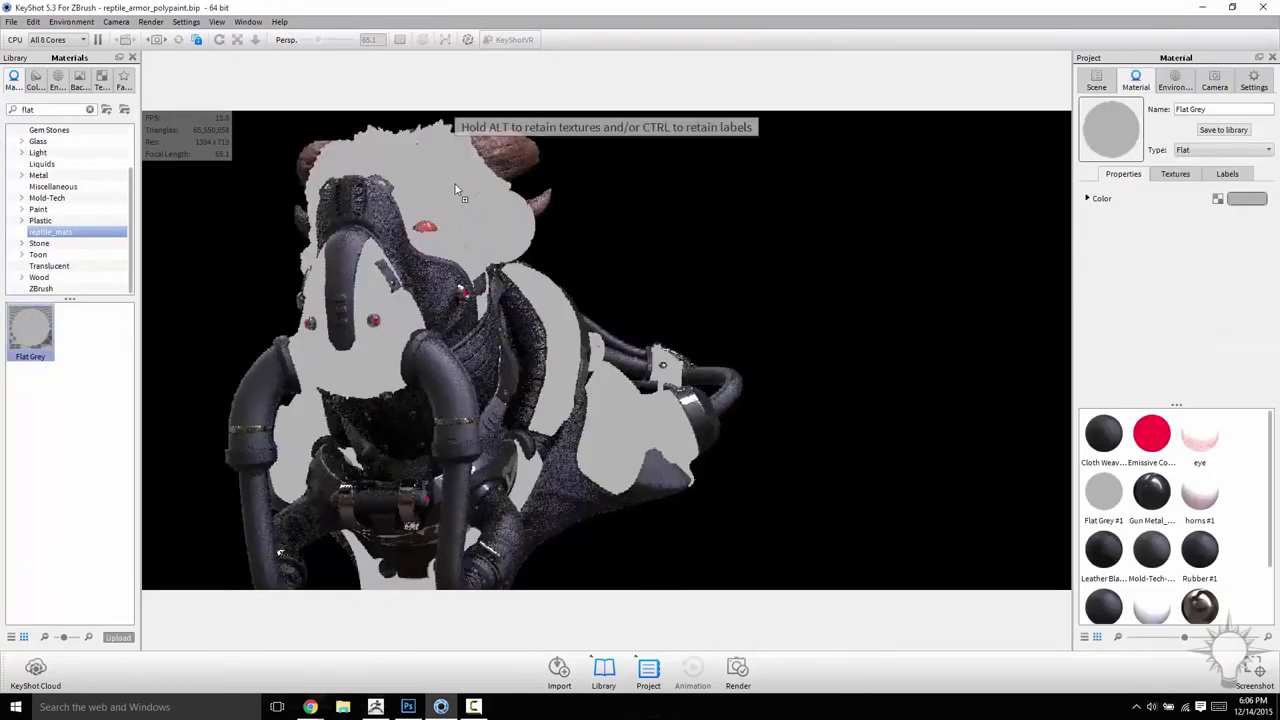
# Give fins and armour flat colour materials, set toon contour width to 4, and open the metal layer's options.
pyautogui.moveTo(455, 188); pyautogui.dragTo(455, 190)
pyautogui.click(1168, 372)
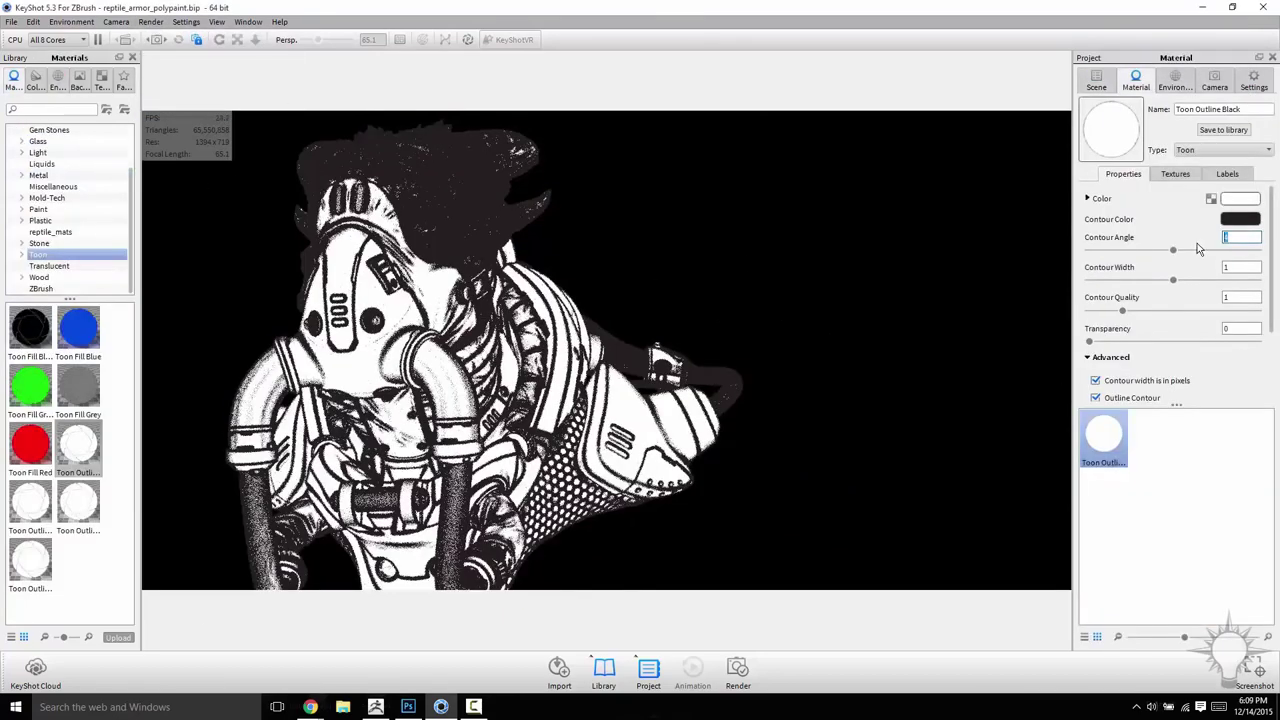
pyautogui.write('4')
pyautogui.press('Tab')
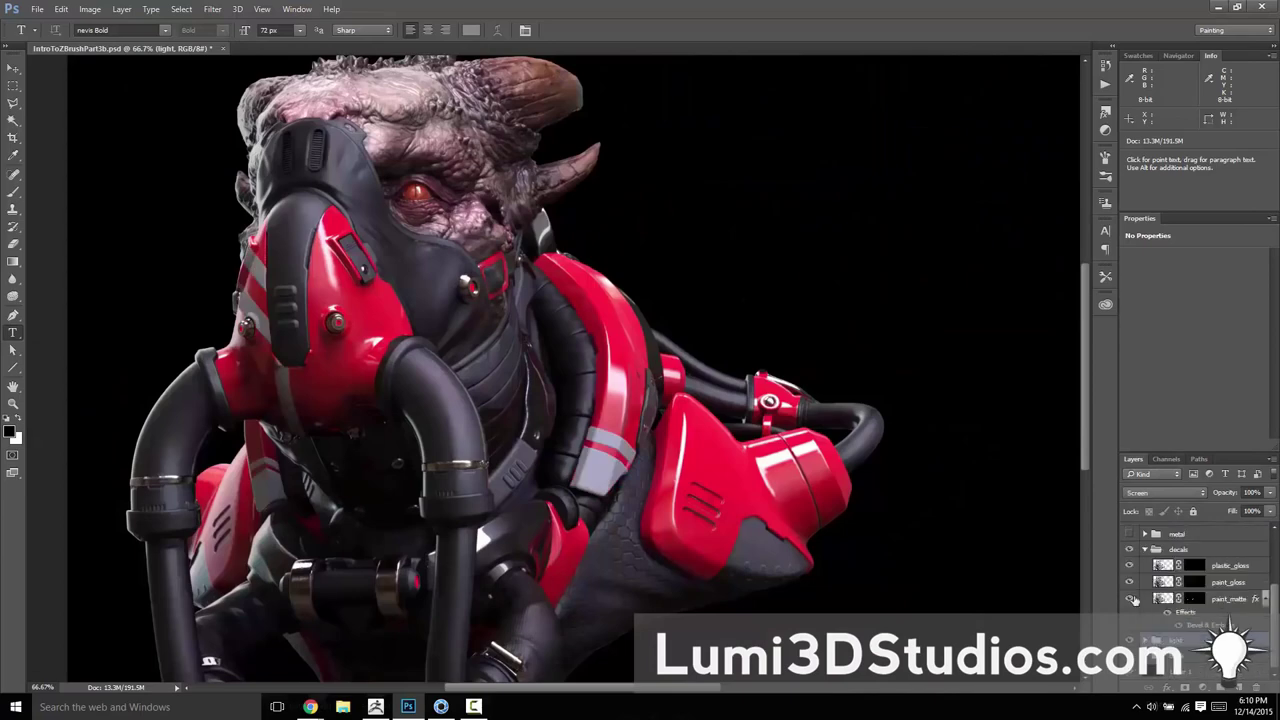
pyautogui.rightClick(1133, 598)
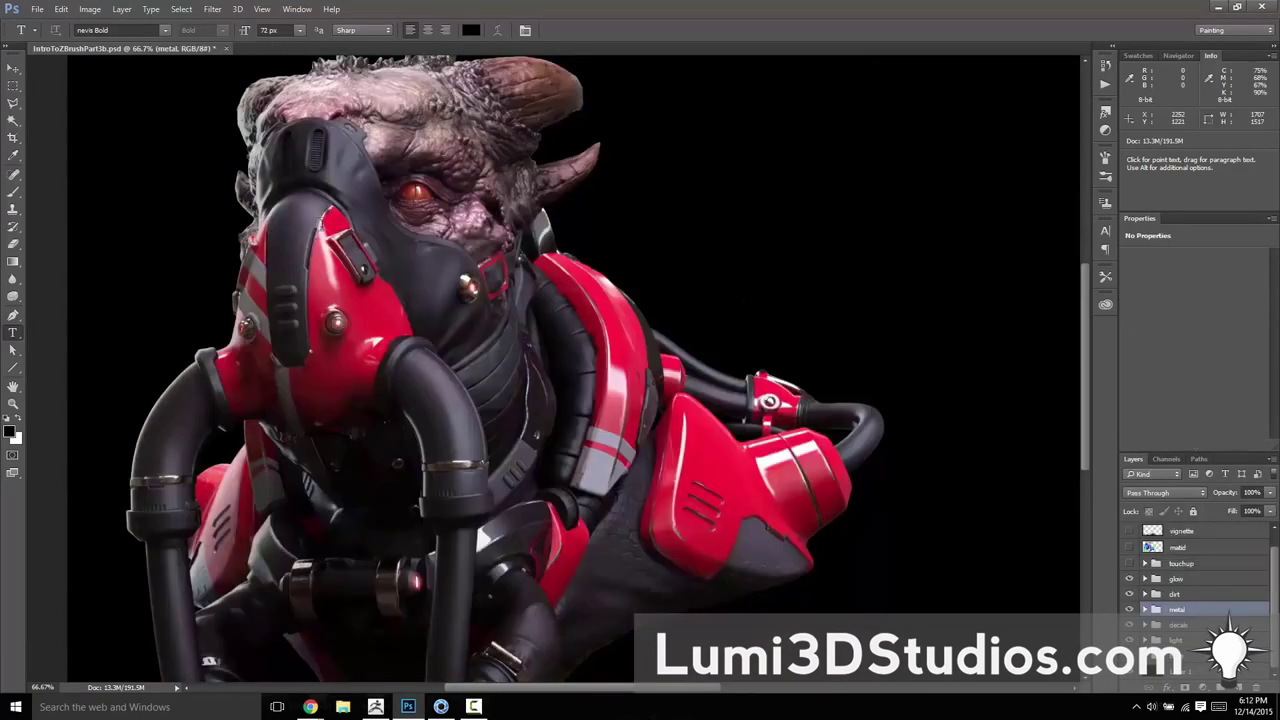